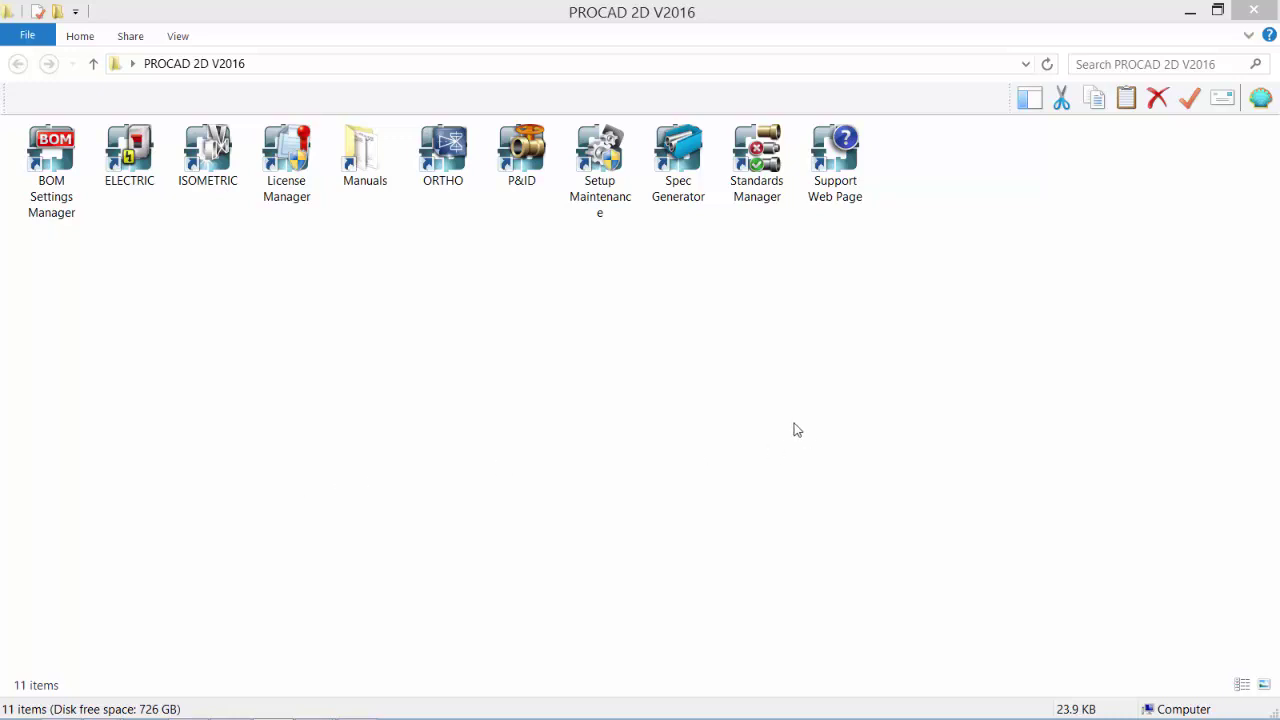
Launch Standards Manager and browse English Standard, Metric Standard and Twin Lakes Project
click(766, 186)
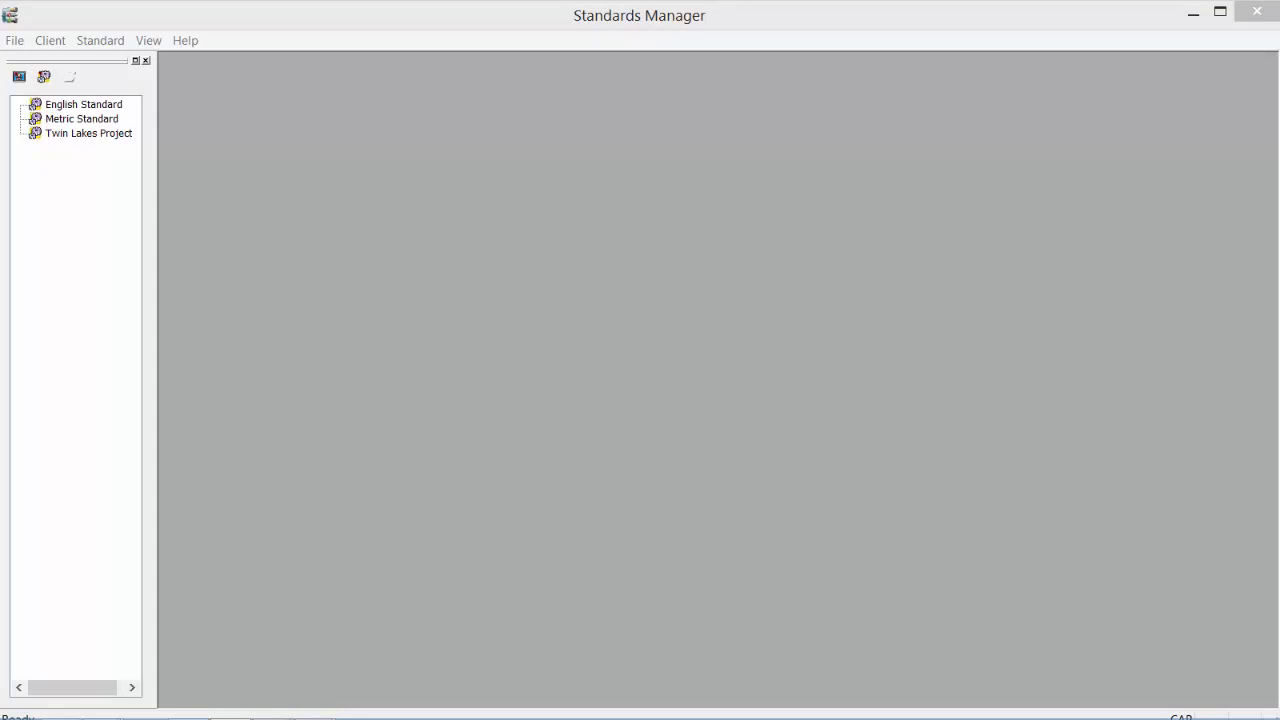
click(100, 200)
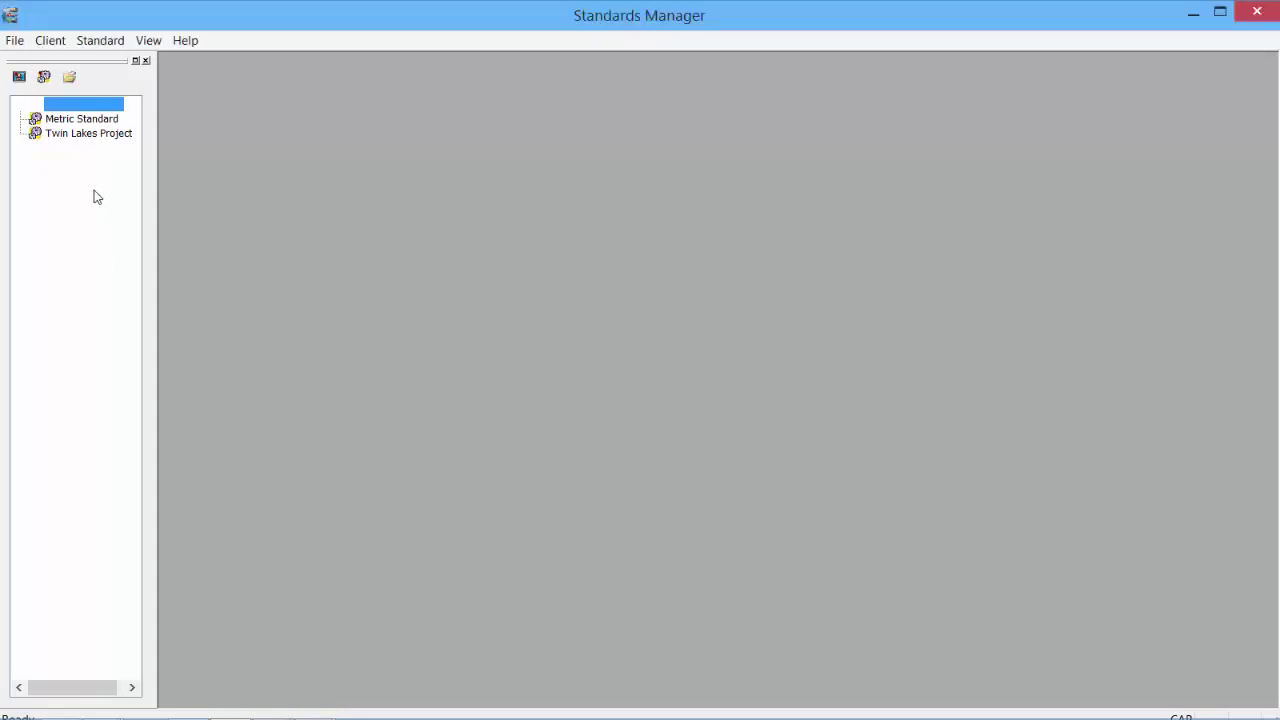
click(76, 120)
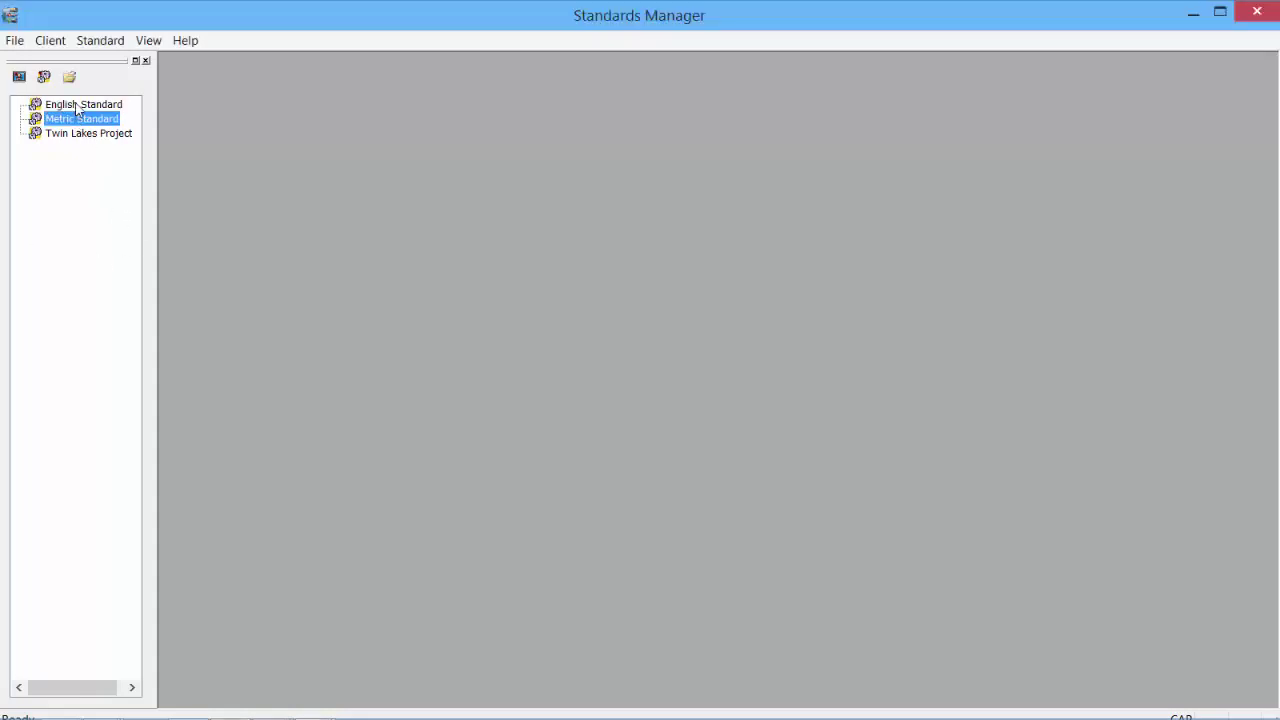
click(76, 106)
click(76, 120)
click(80, 136)
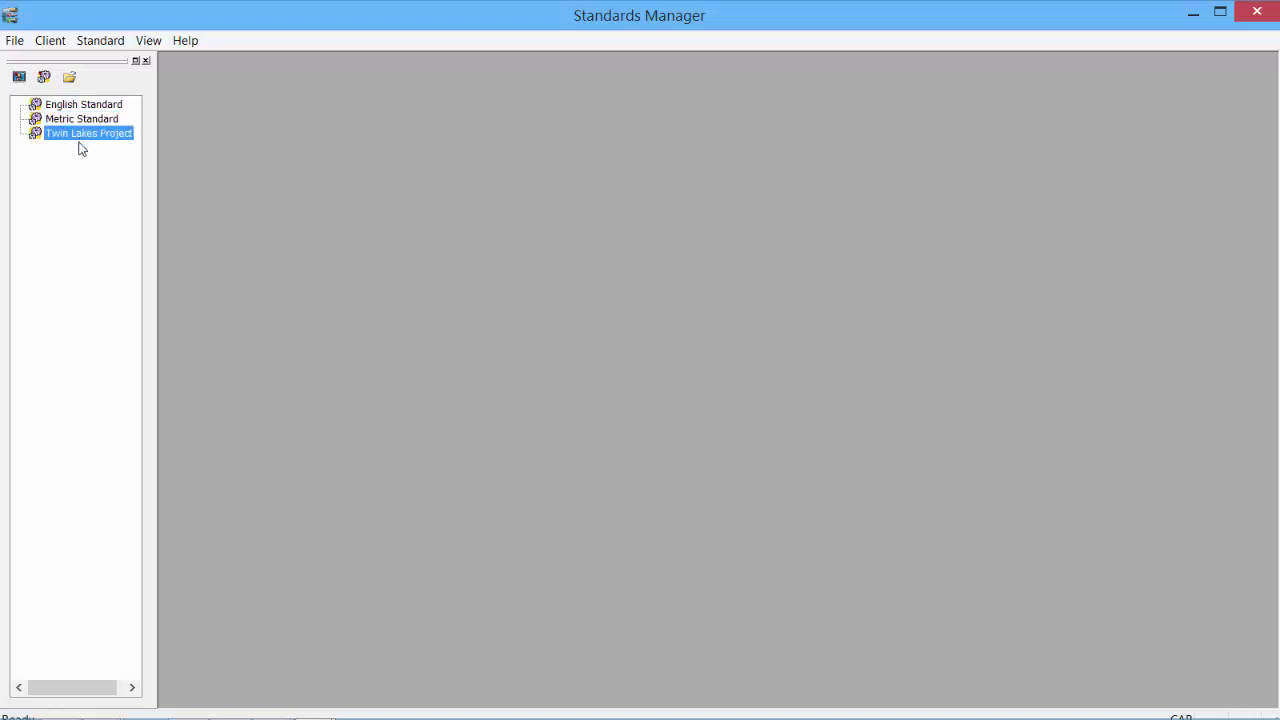
Look over the Standard menu and the right-click client/standard commands without choosing any
click(50, 40)
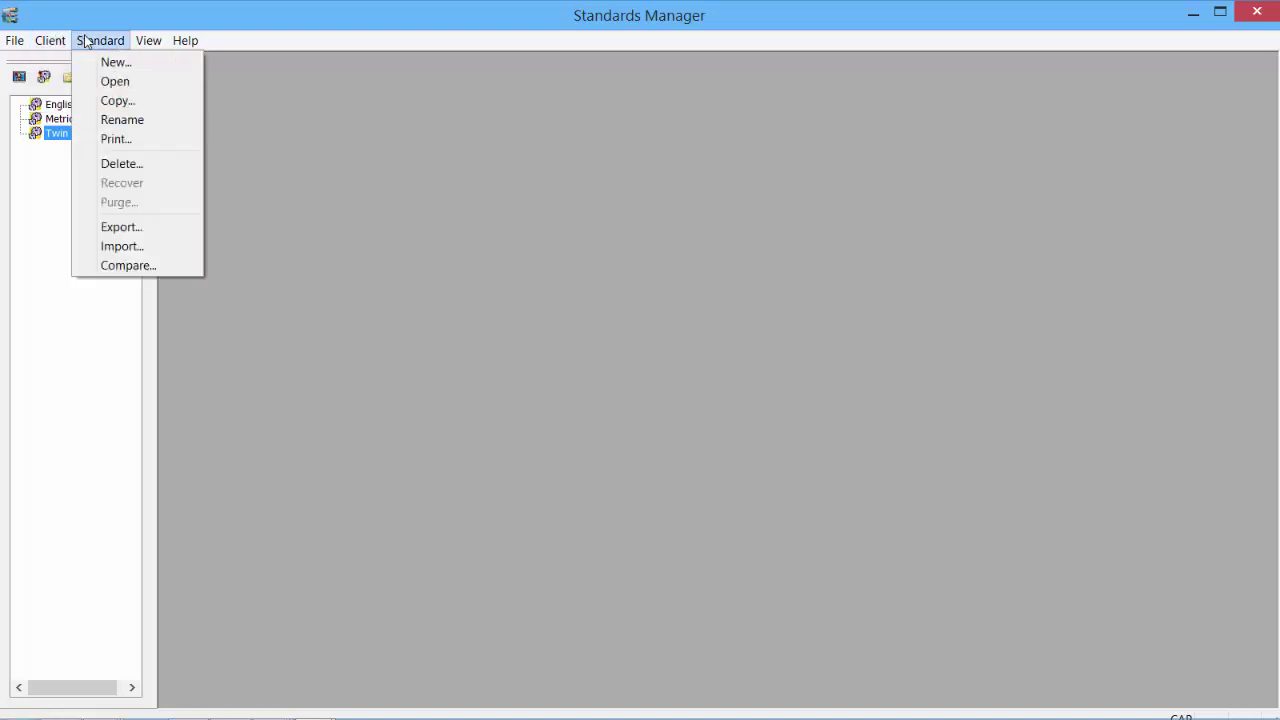
click(86, 40)
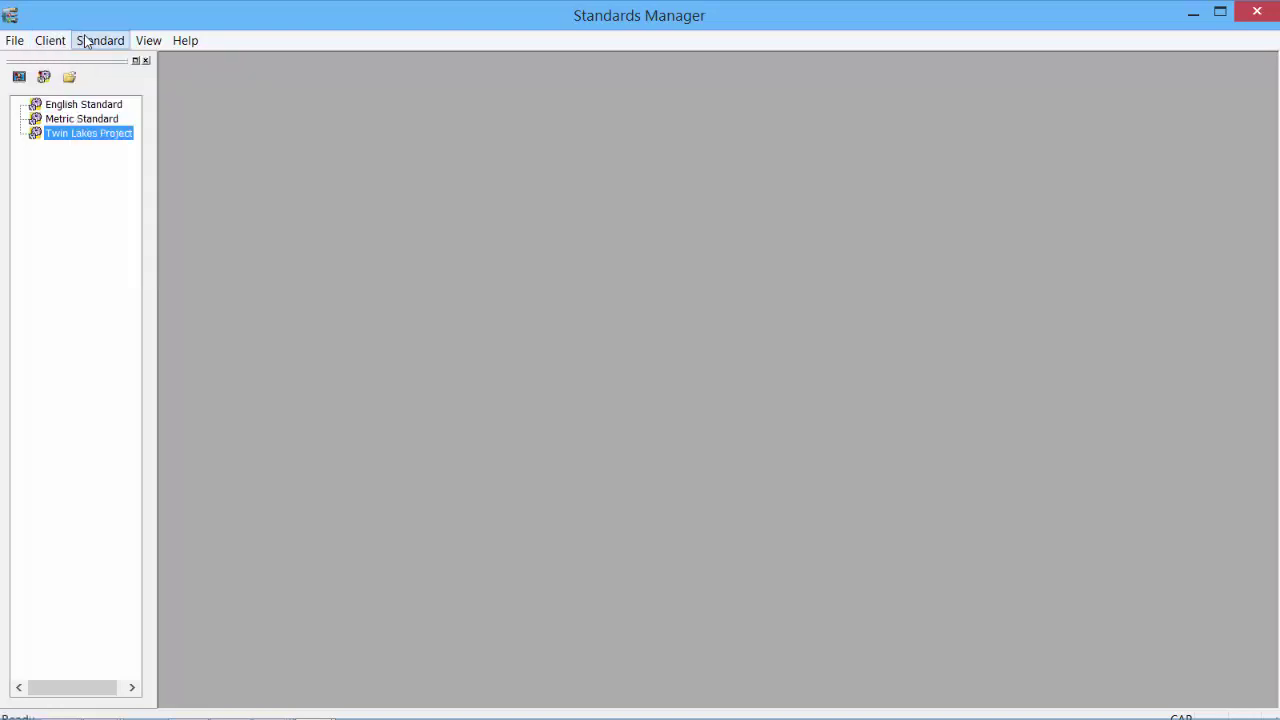
right_click(67, 210)
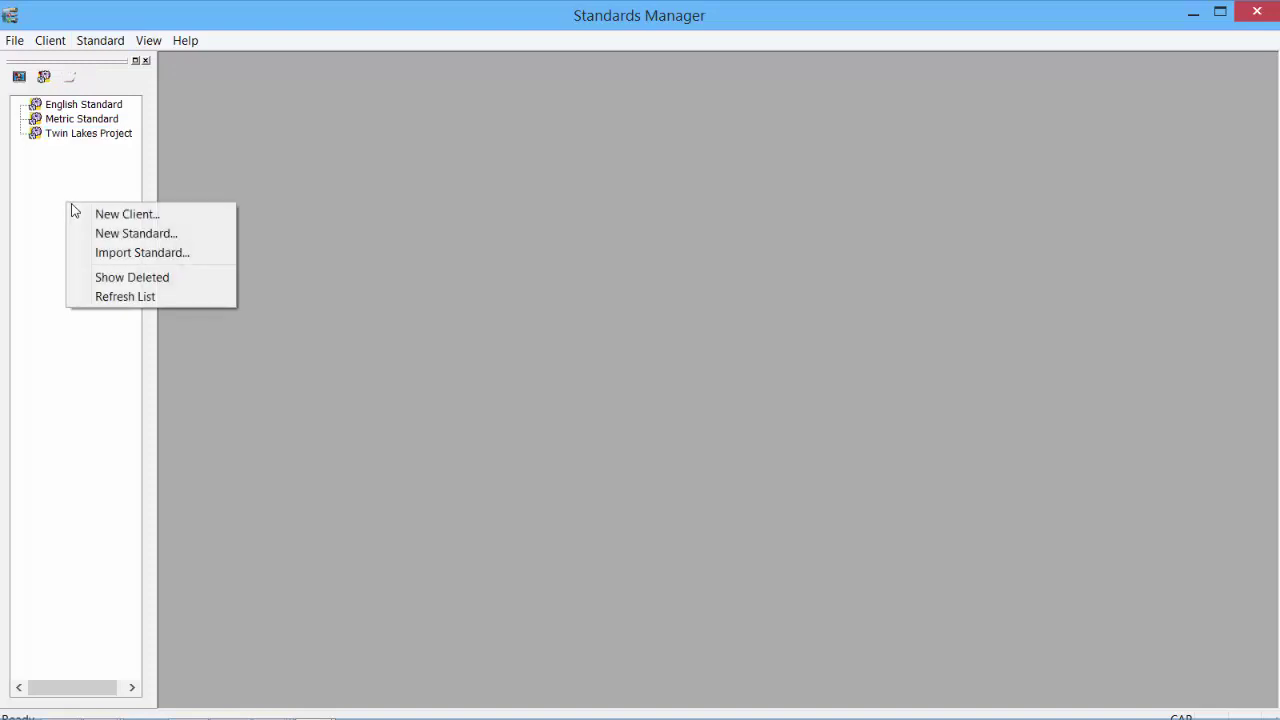
click(96, 185)
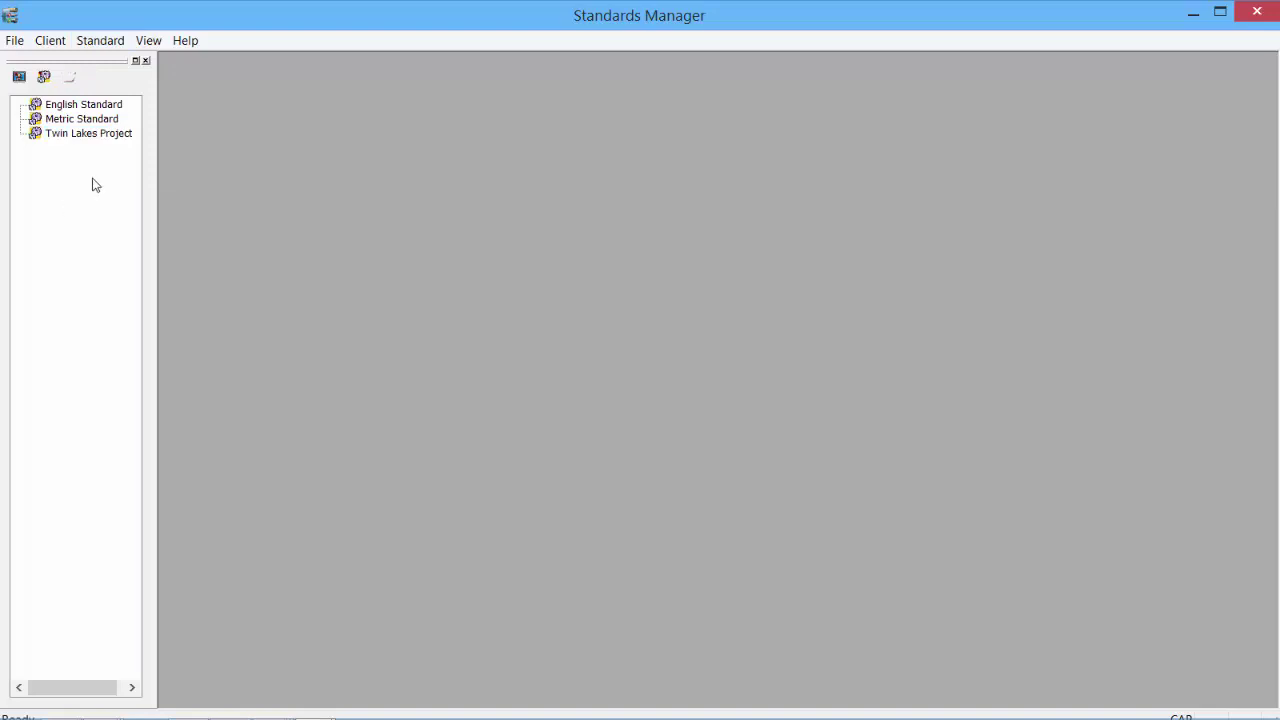
Start a new standard and name it TLP-2015
click(96, 42)
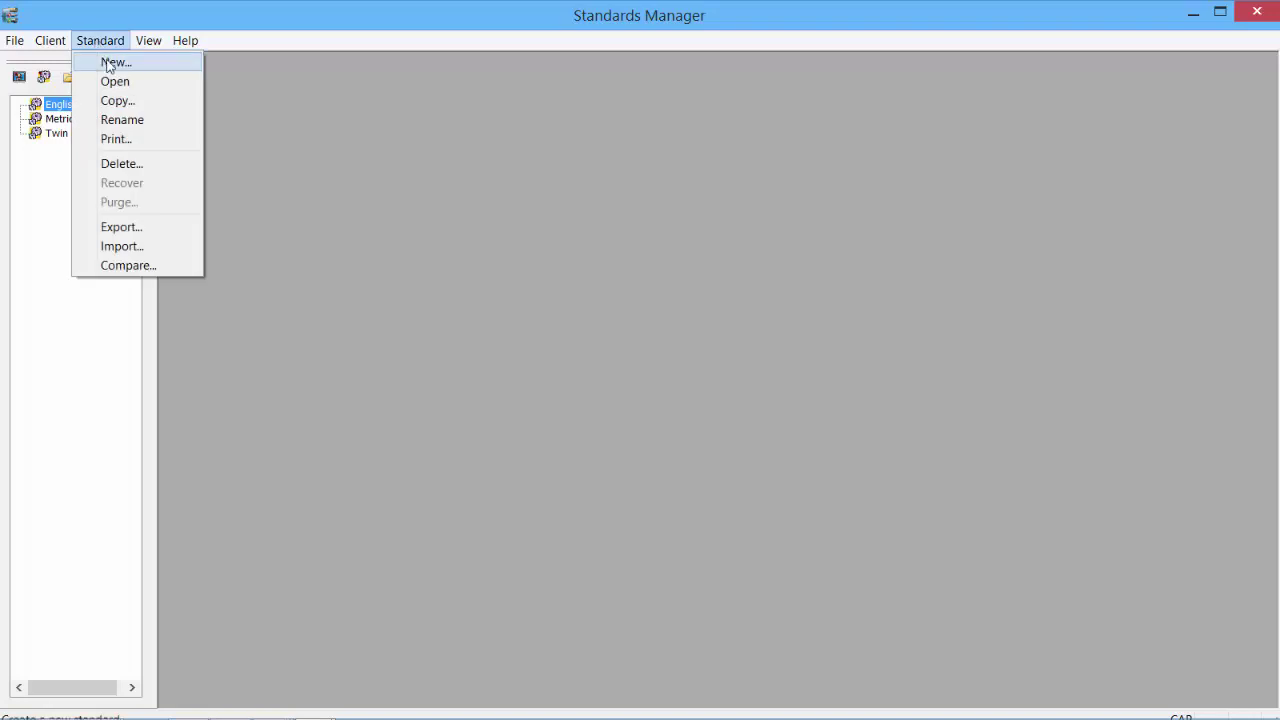
click(112, 63)
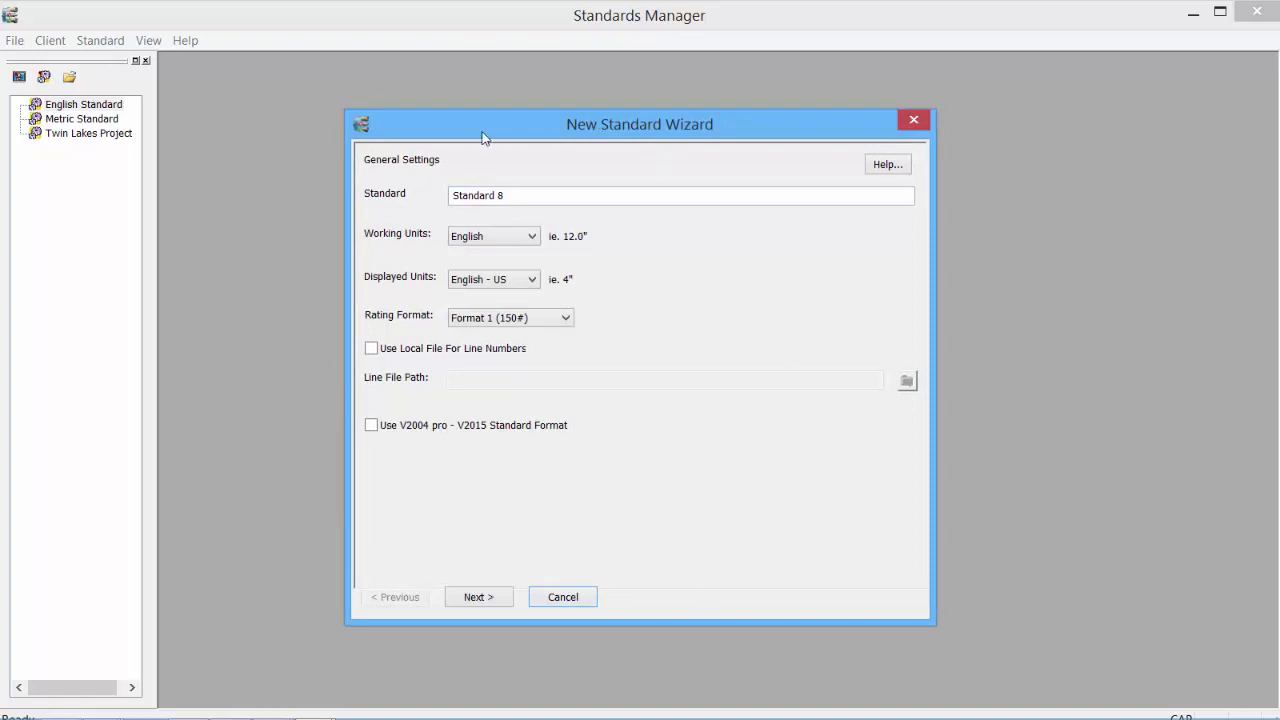
click(534, 197)
key(ctrl+a)
text(TLP-2015)
Use English working units, English - US displayed units and Format 1 (150#) rating
click(510, 238)
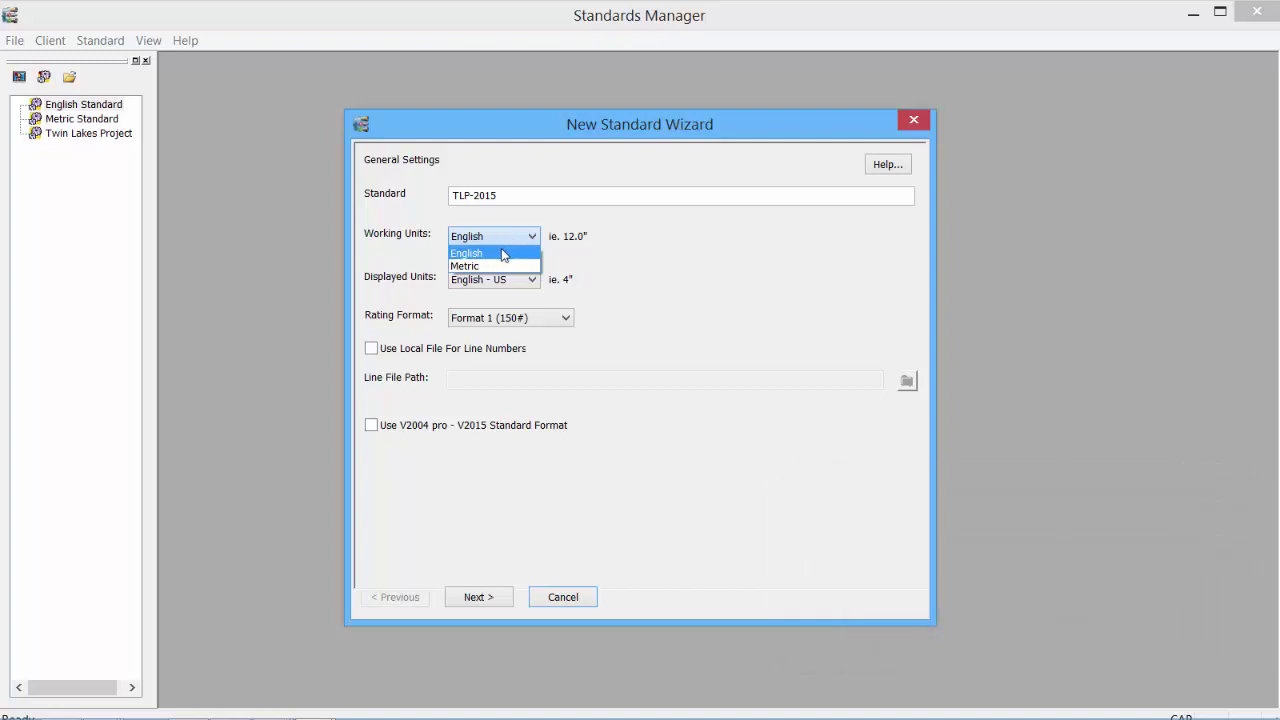
click(503, 256)
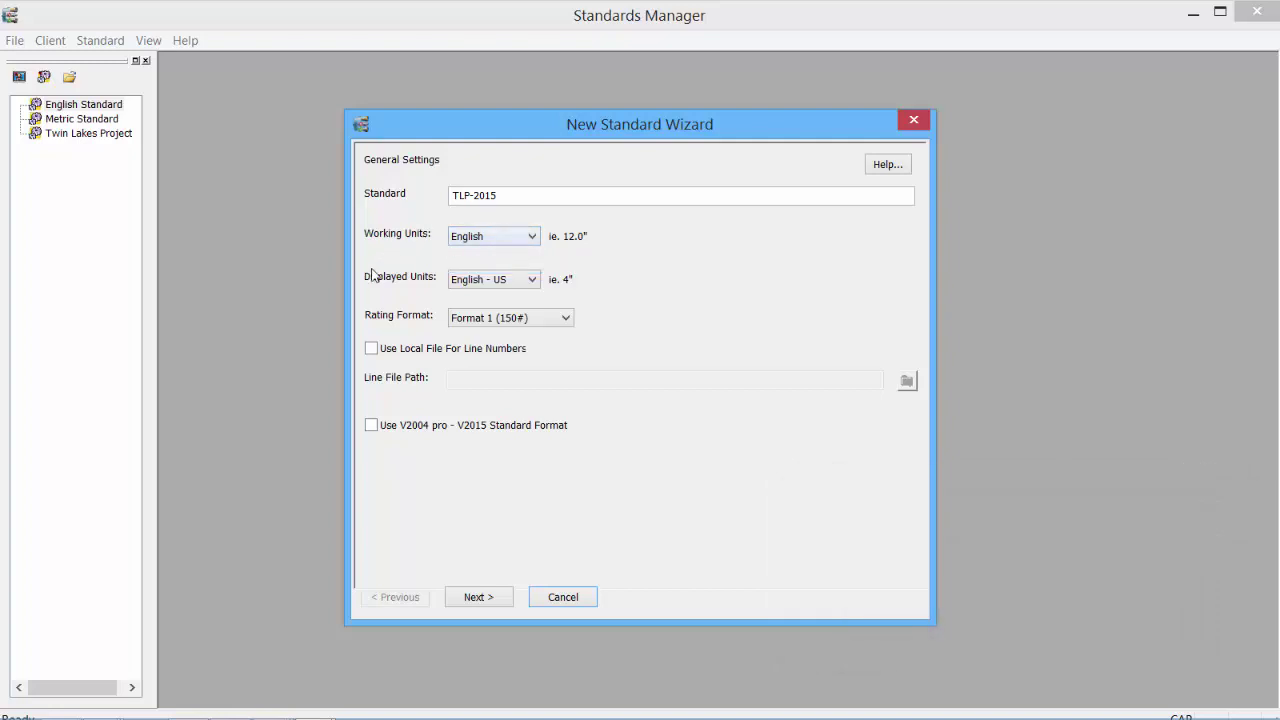
click(507, 285)
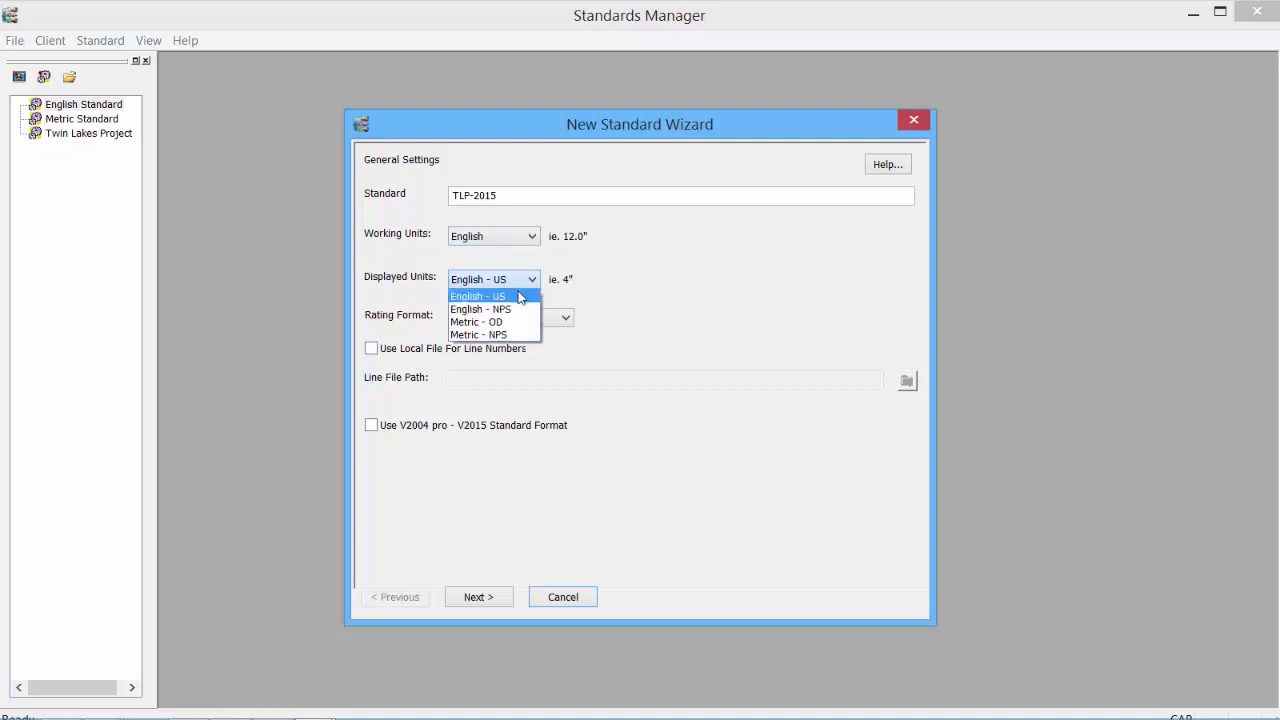
click(516, 310)
click(522, 280)
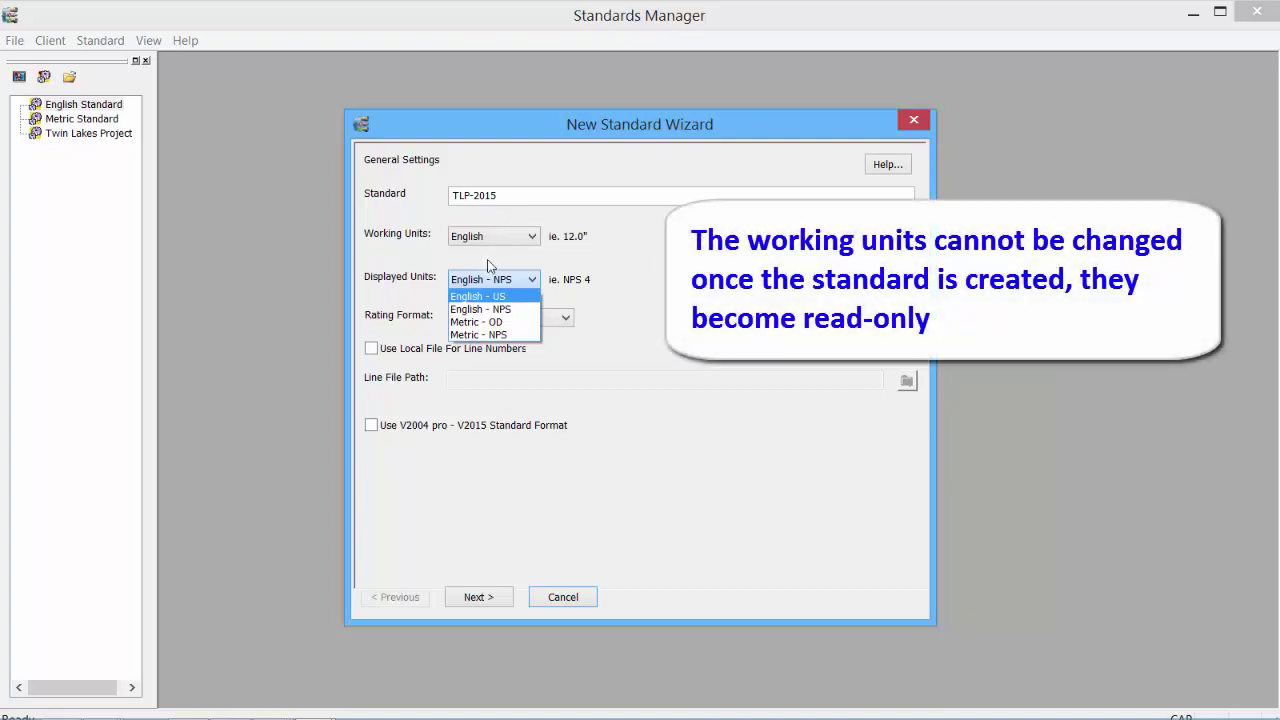
click(488, 265)
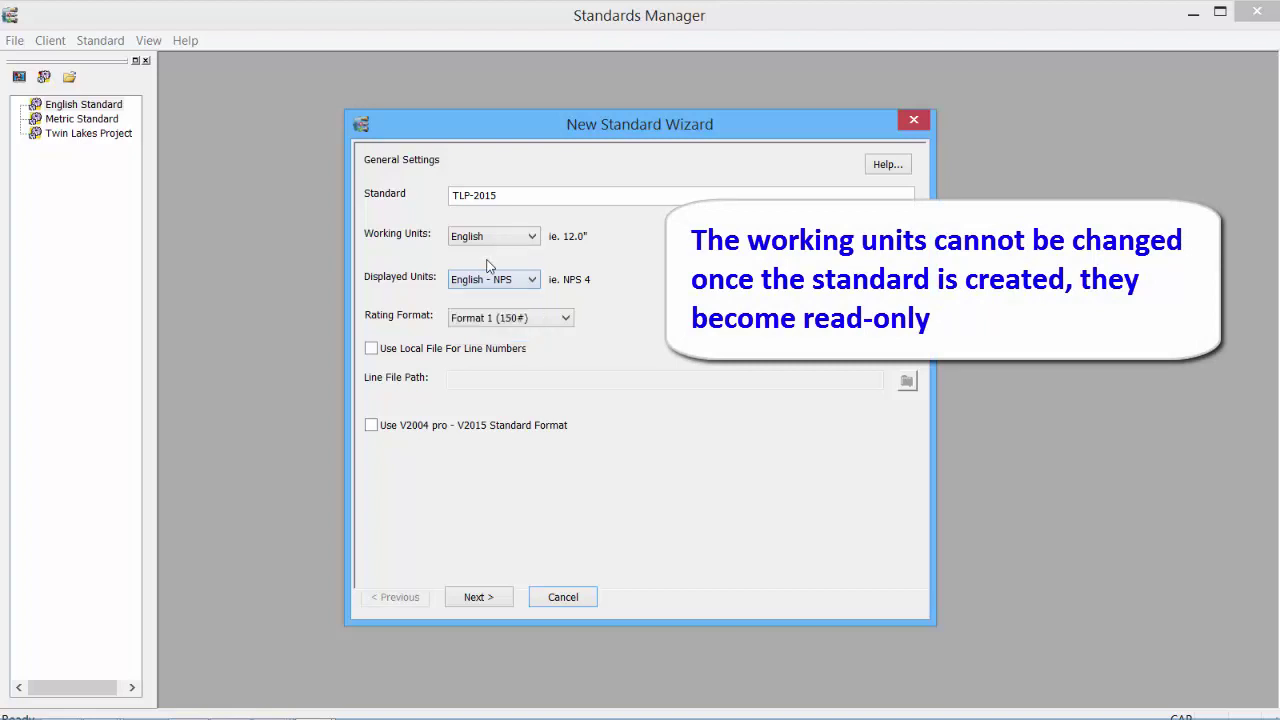
click(505, 280)
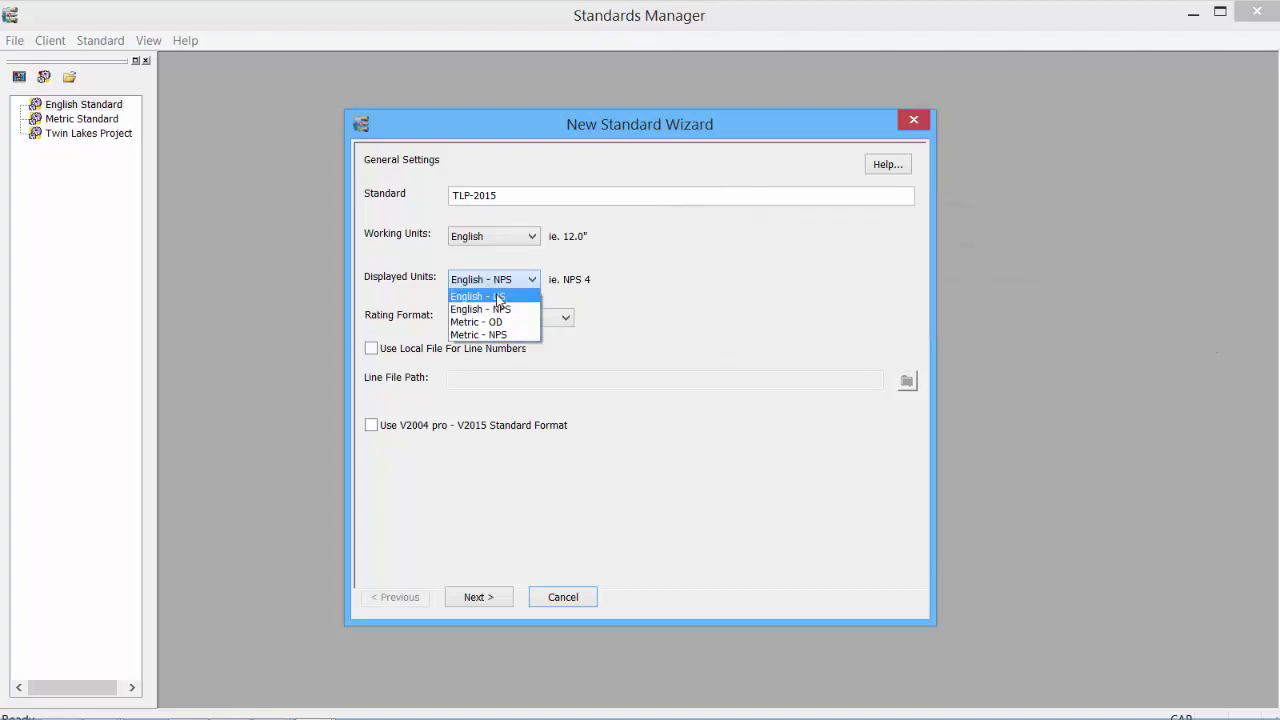
click(496, 296)
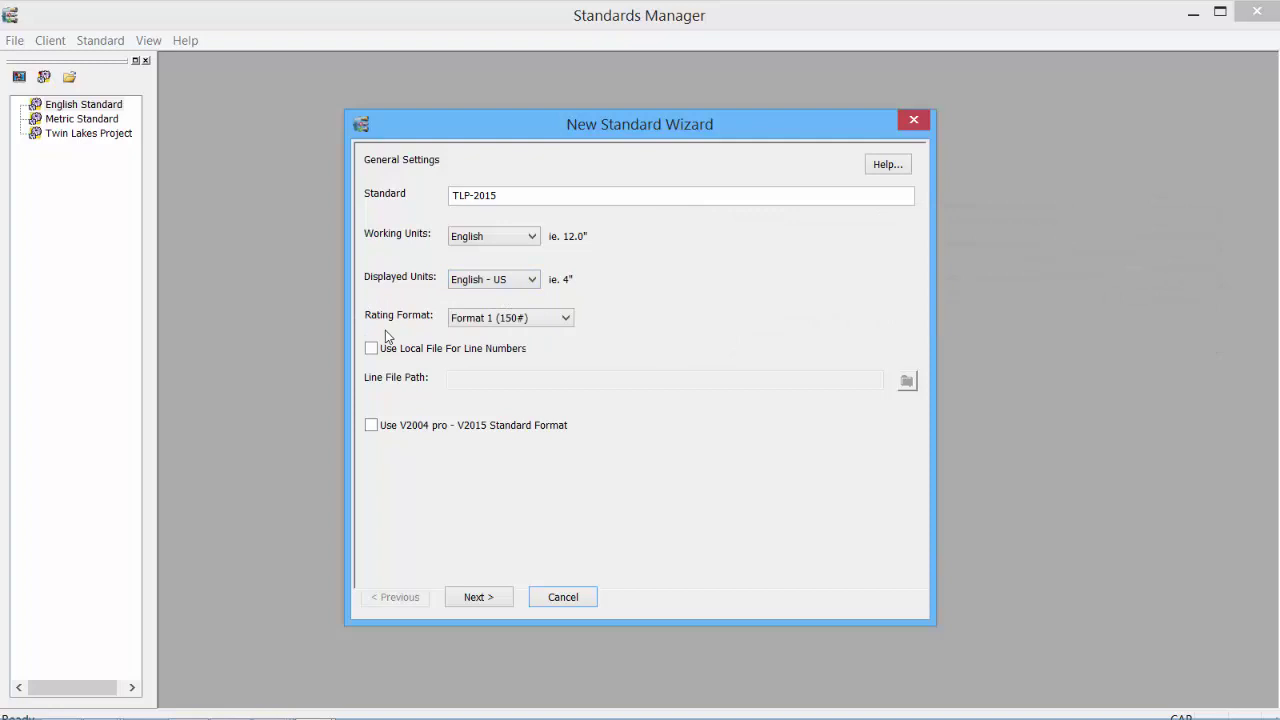
click(545, 318)
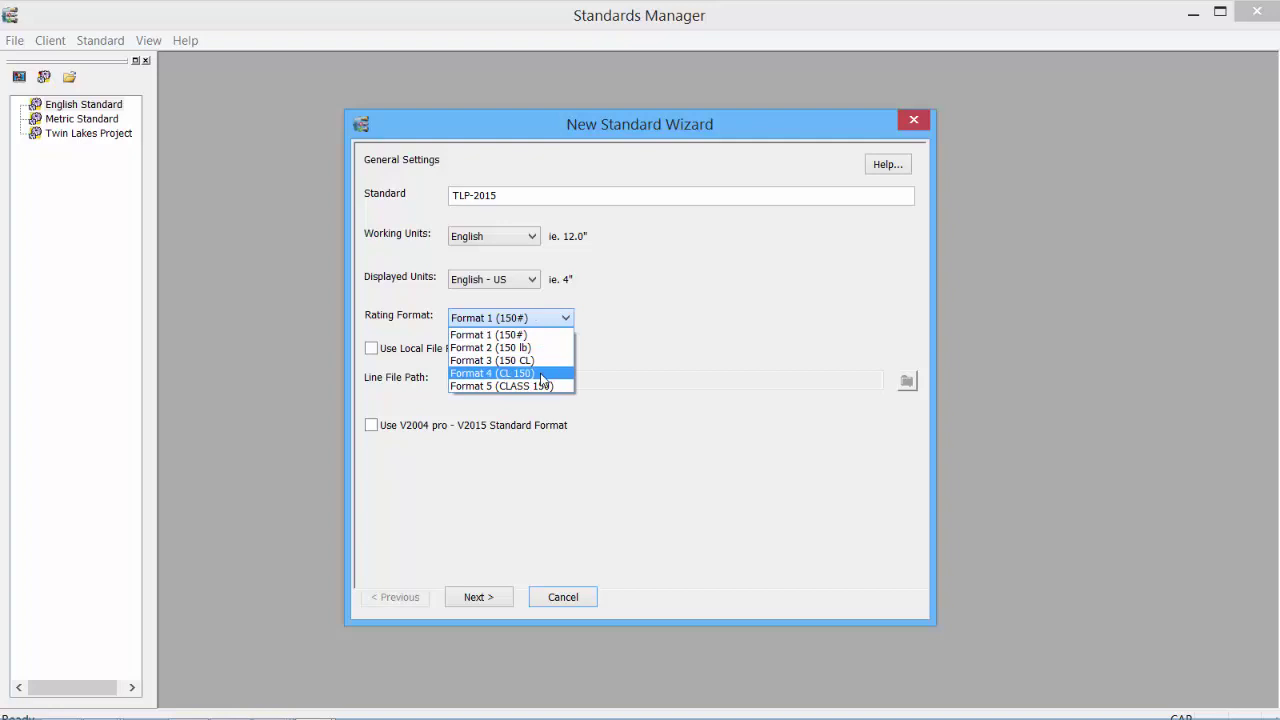
click(477, 604)
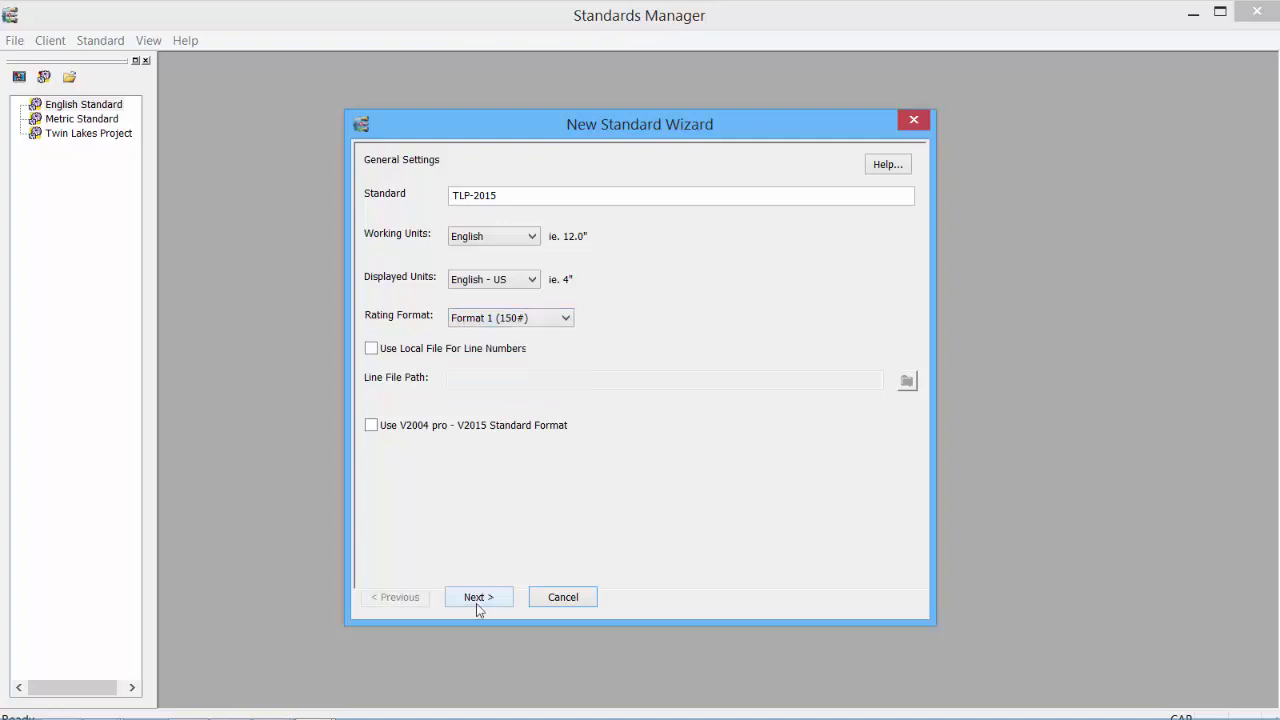
Store TLP-2015 drawings in per-application subfolders under the Drawings folder, accepting the local drive warning
click(477, 598)
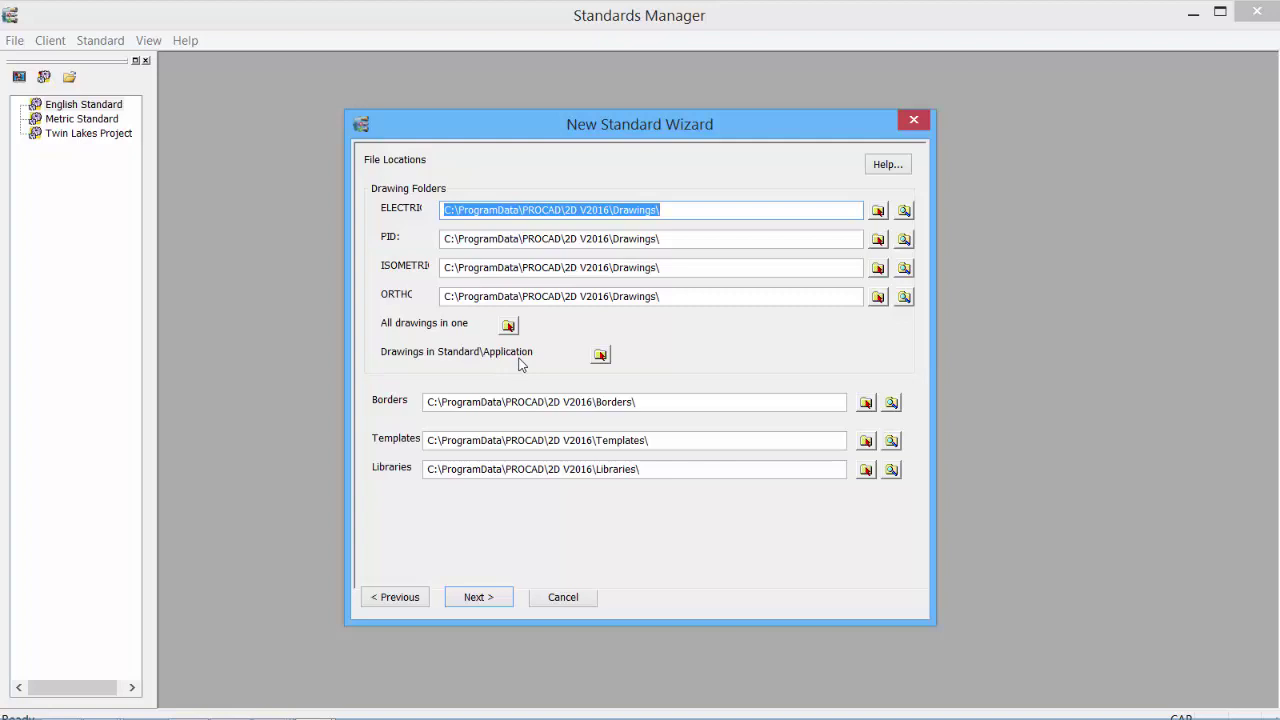
click(600, 355)
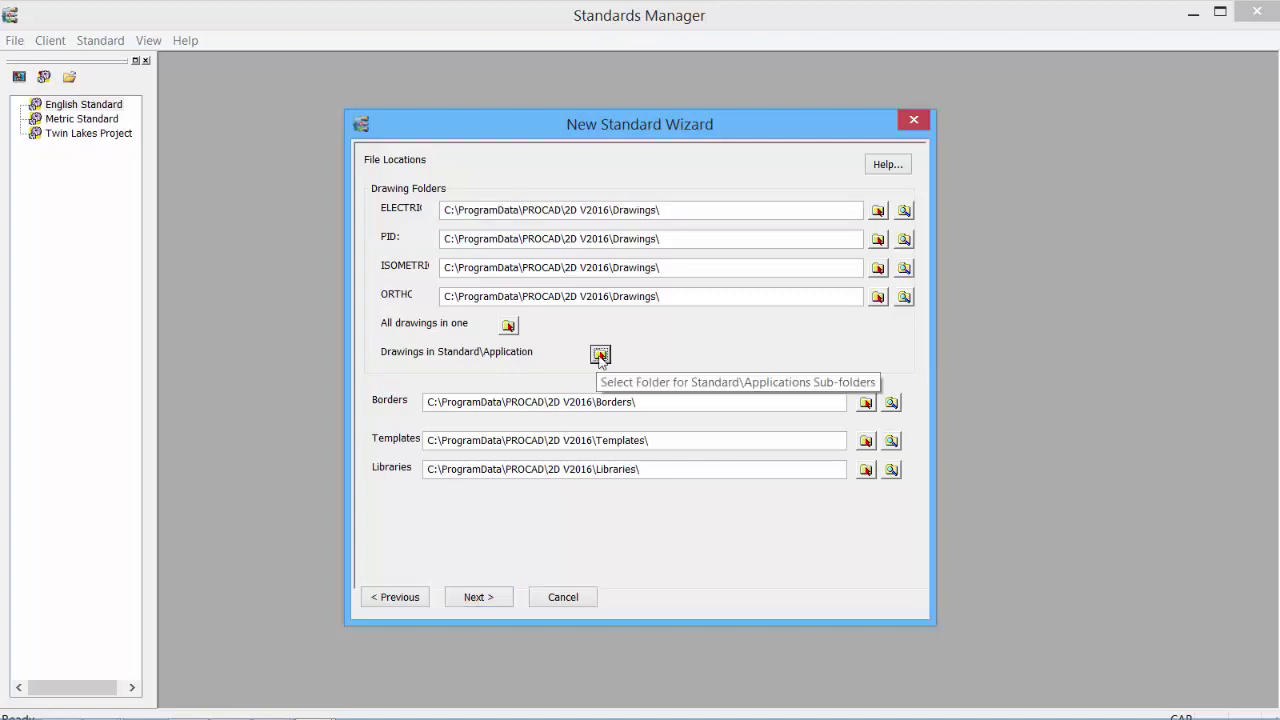
click(600, 355)
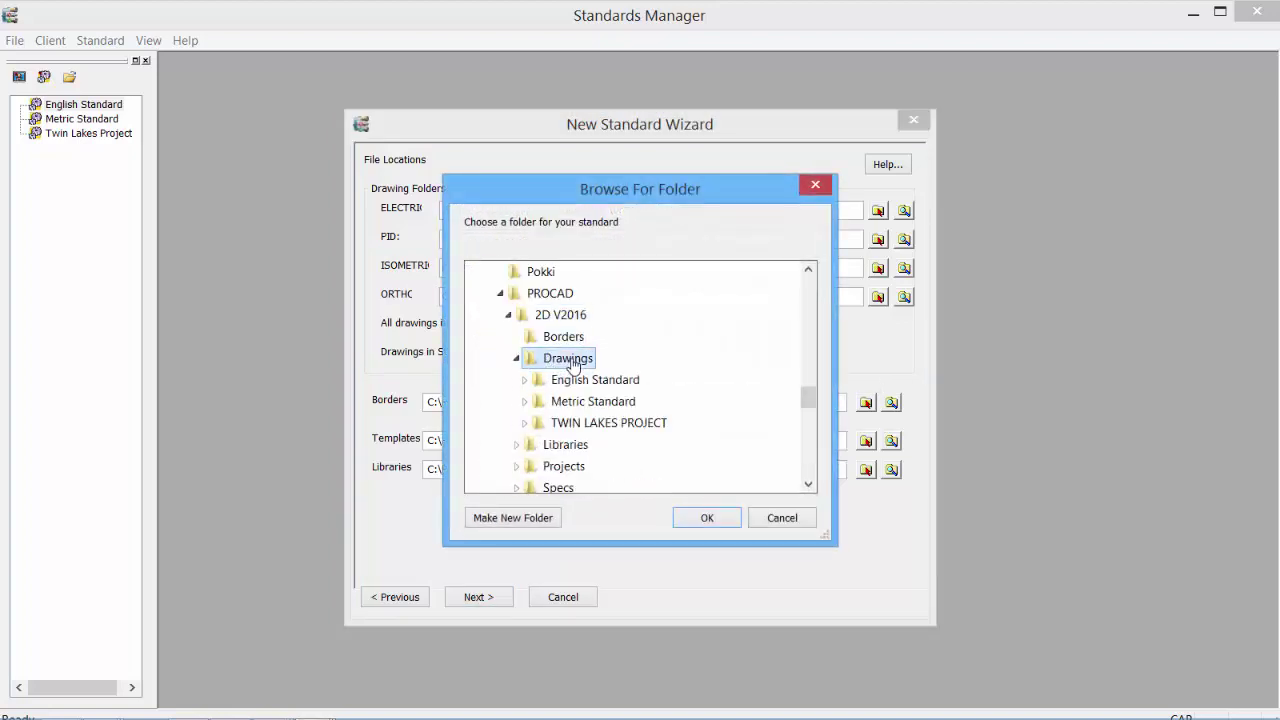
click(704, 520)
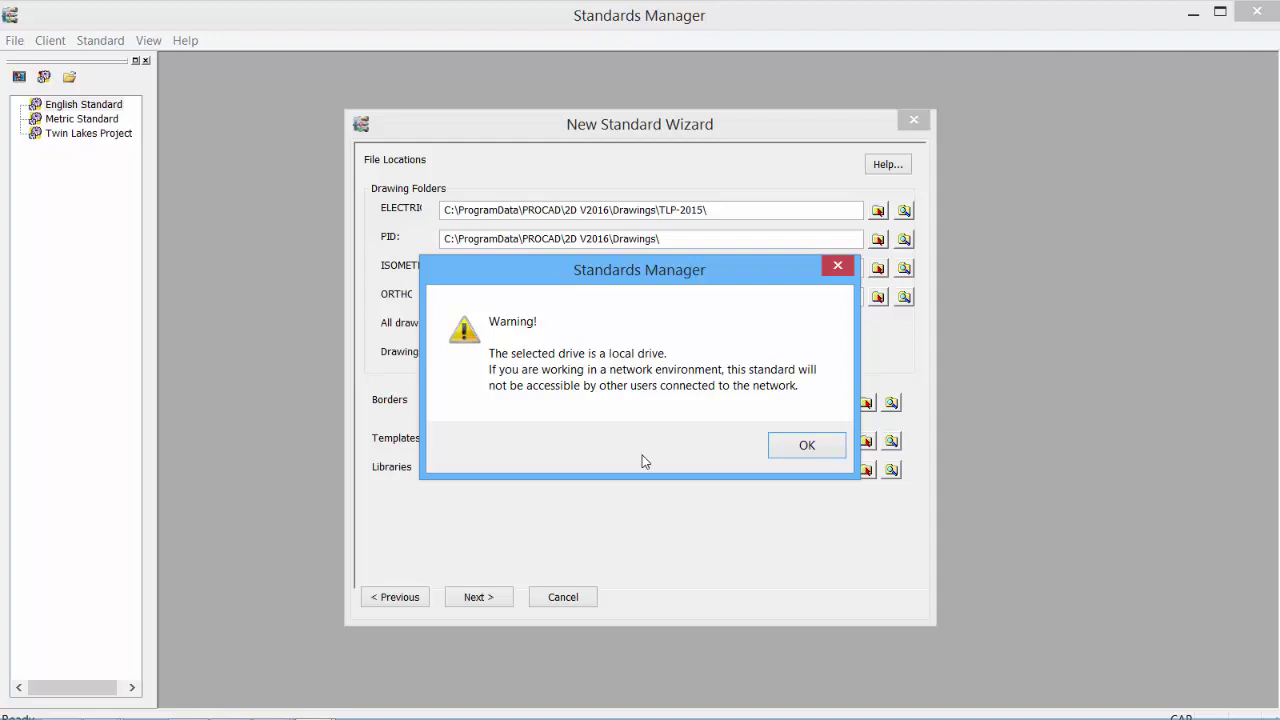
click(806, 446)
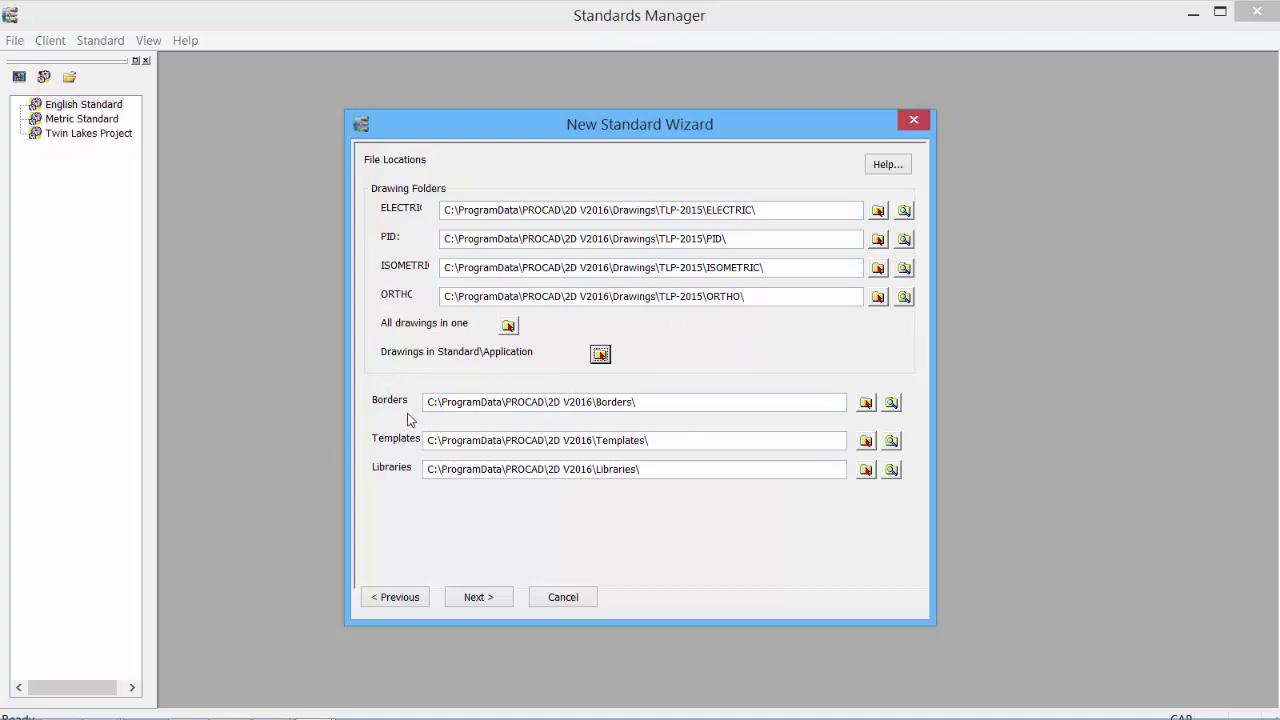
click(472, 597)
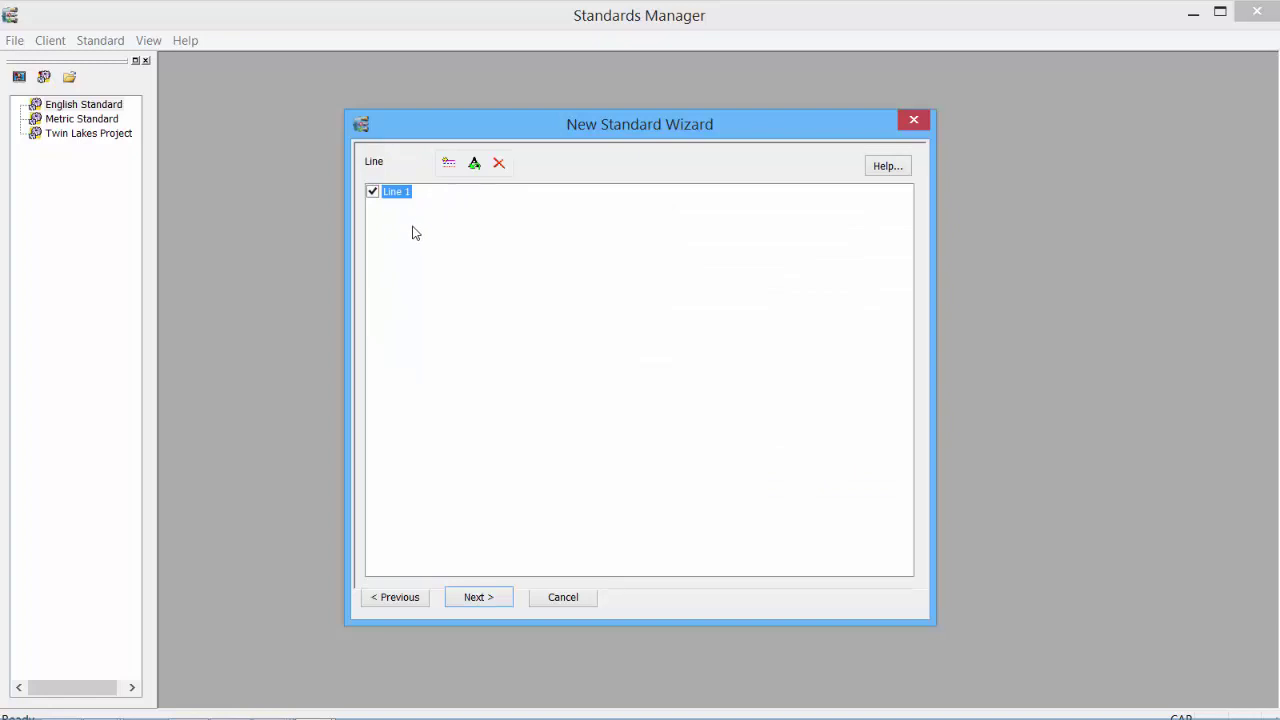
Add line PL-102-3" and include specs B and C alongside spec A
click(449, 166)
text(PL-102-3")
click(473, 277)
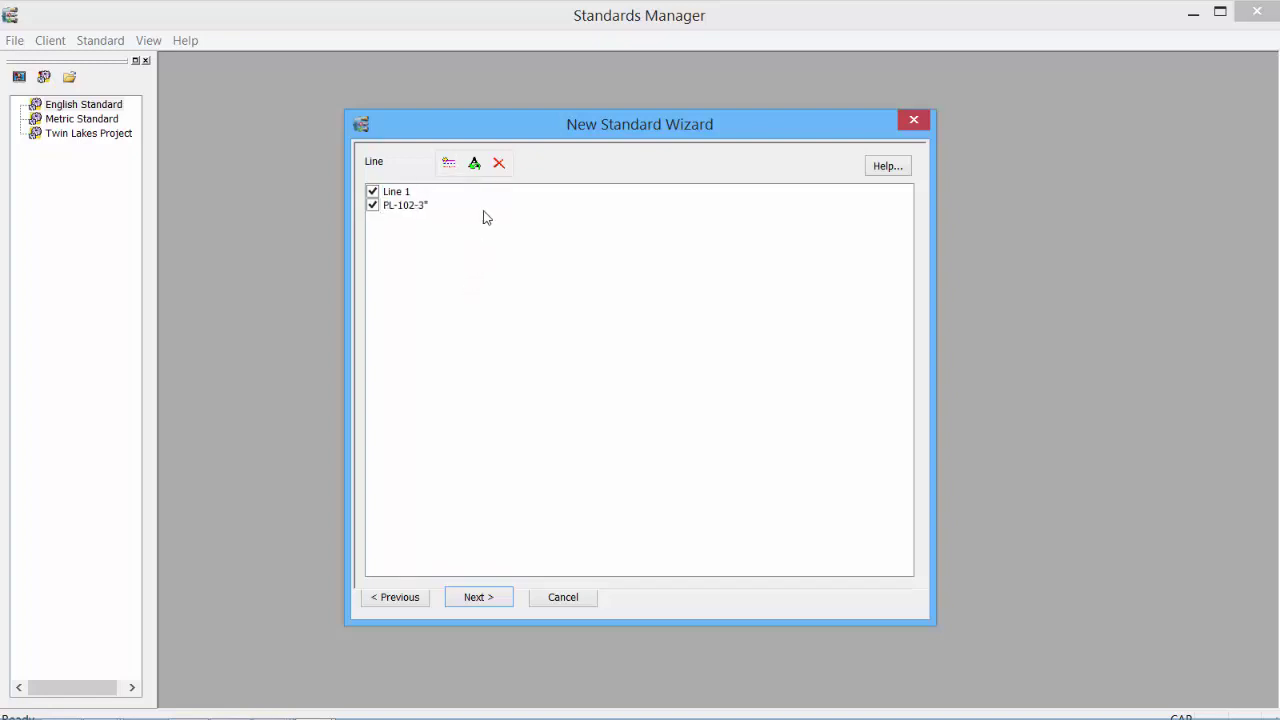
click(472, 599)
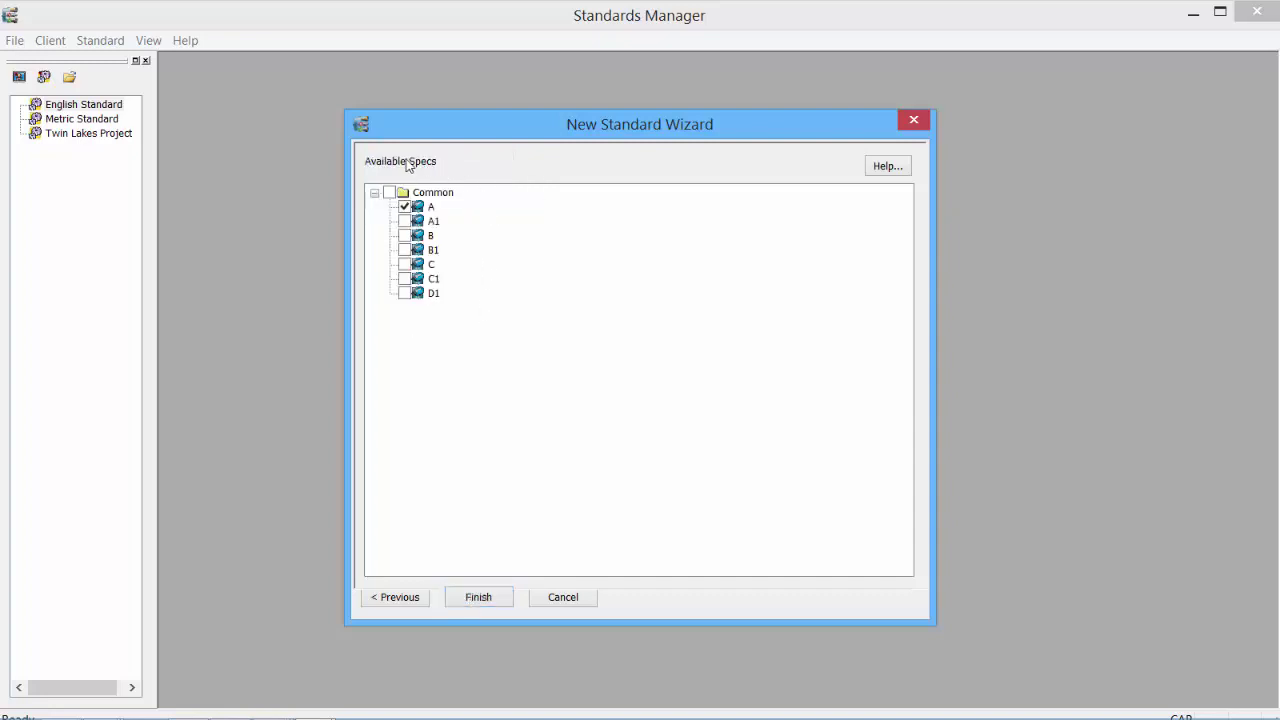
click(405, 236)
click(405, 264)
Finish creating TLP-2015 and add a new client named PROCAD
click(474, 599)
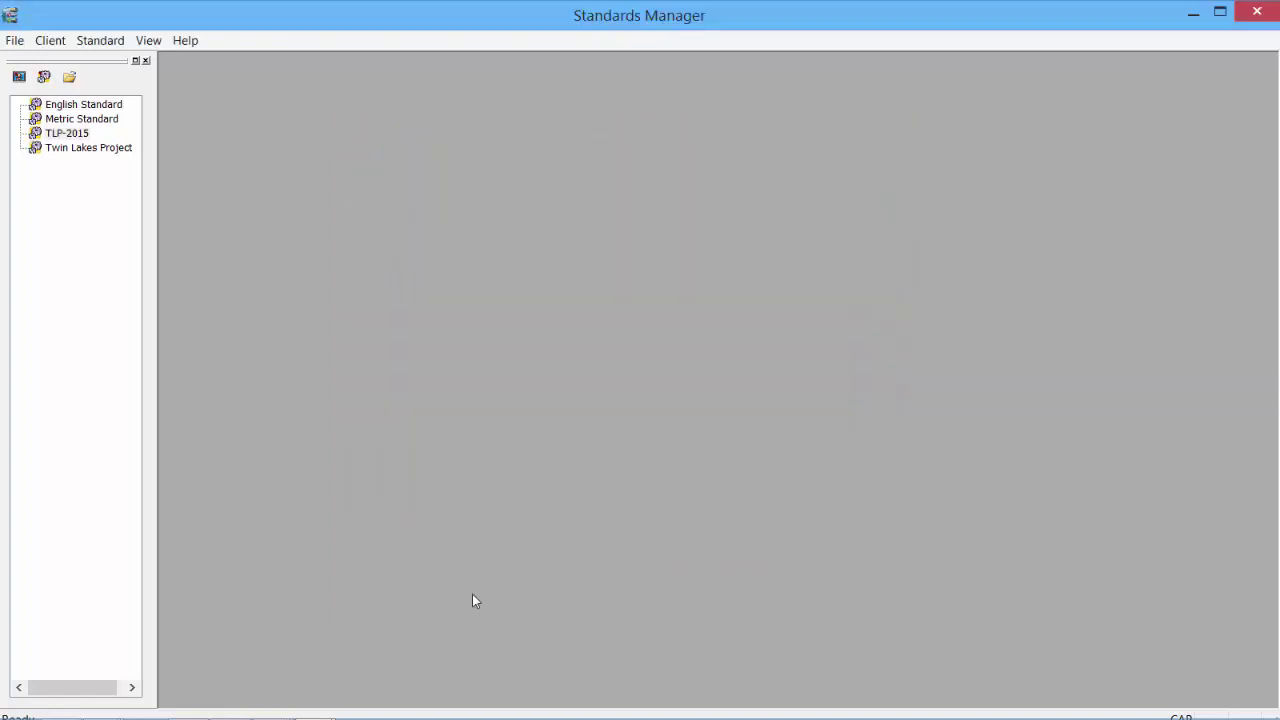
right_click(72, 140)
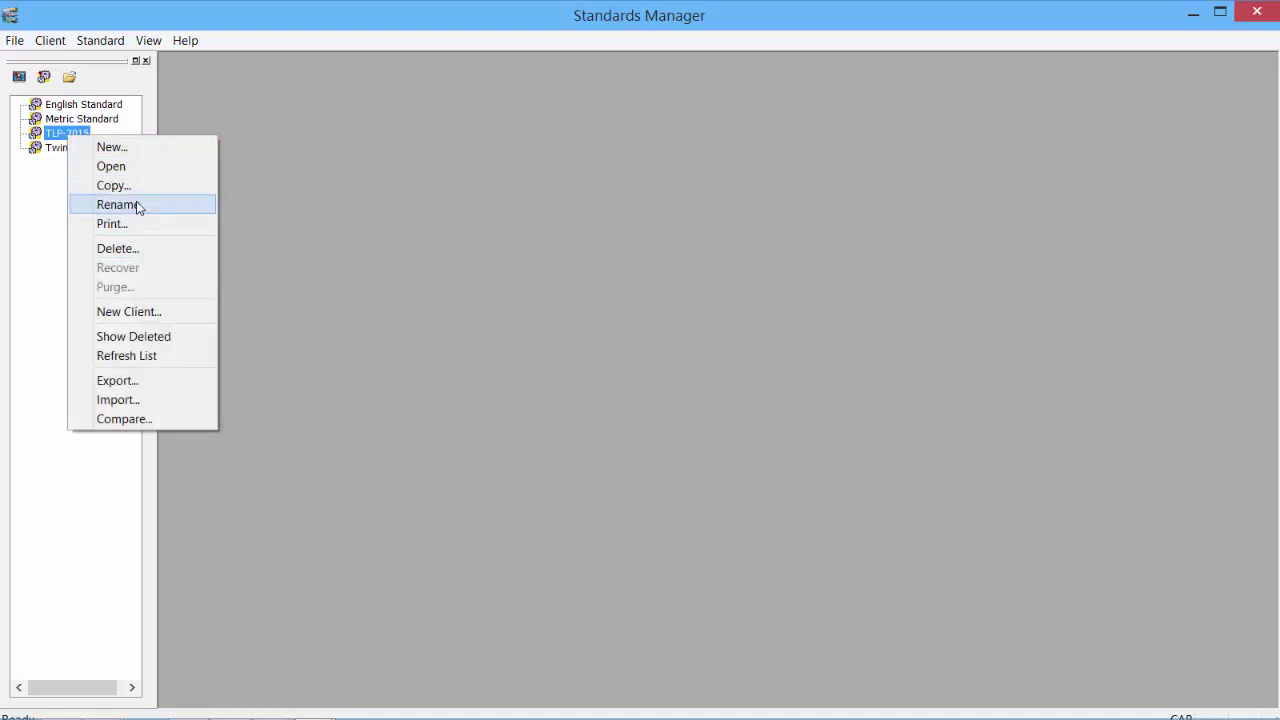
click(48, 40)
click(50, 41)
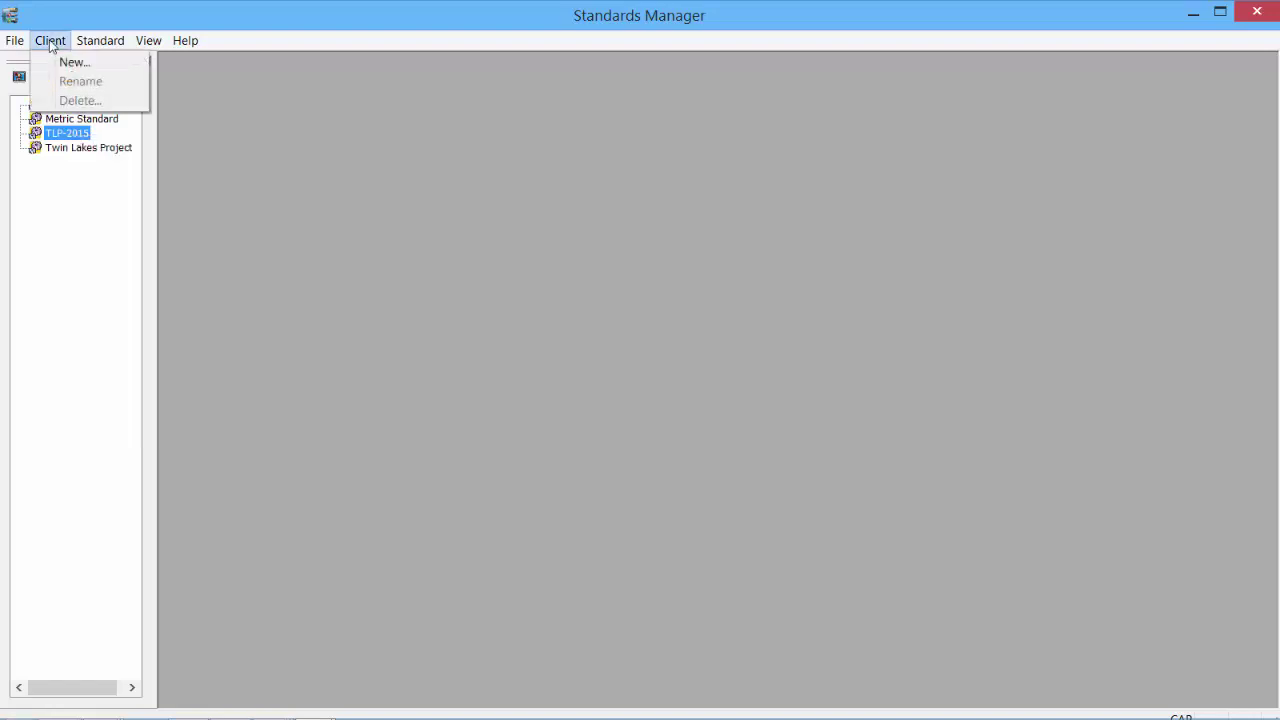
click(69, 67)
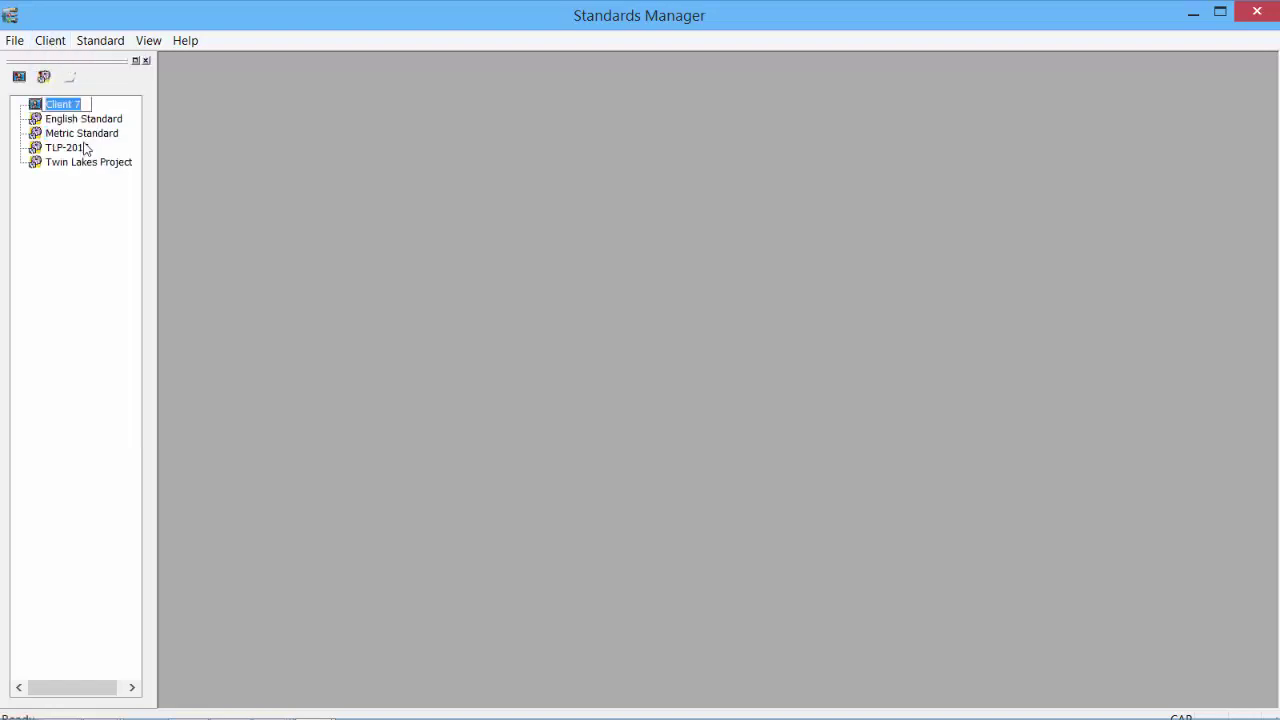
text(PROCAD)
key(Return)
Drag the TLP-2015 standard under the PROCAD client
click(64, 151)
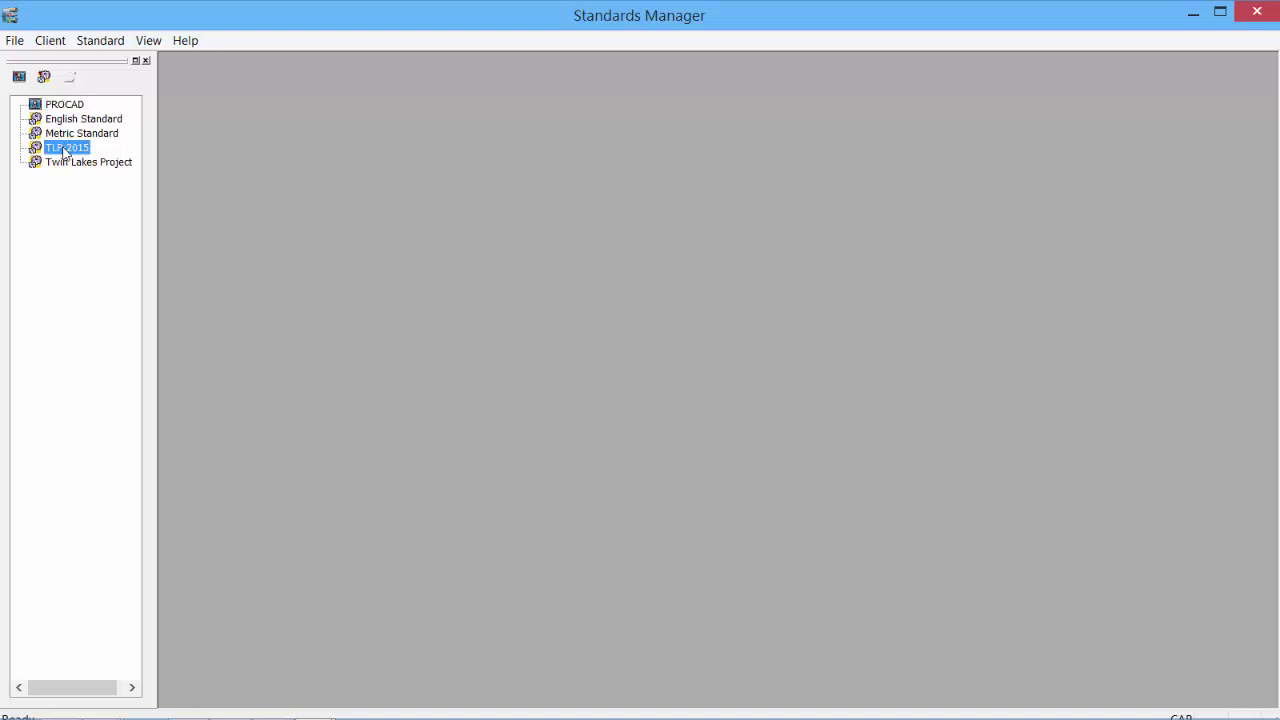
click(70, 133)
click(73, 119)
click(75, 106)
drag(75, 110, 75, 108)
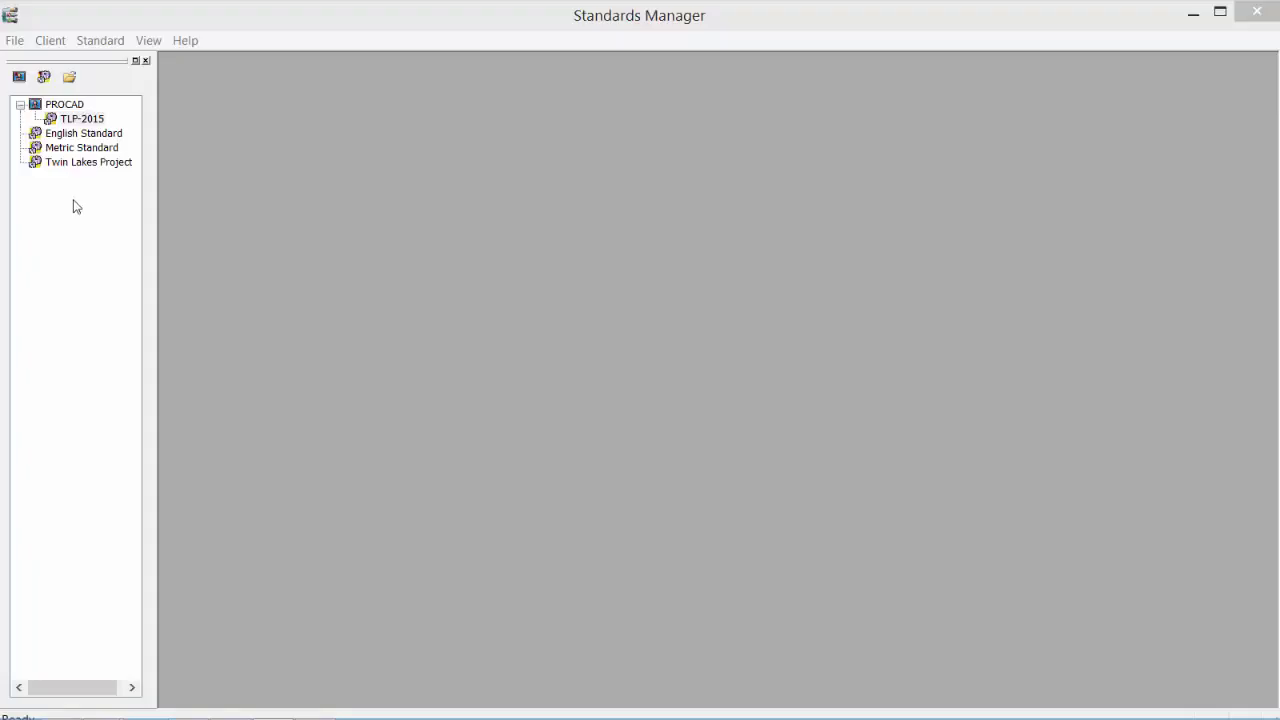
Open TLP-2015's General Settings, keep rating Format 1 (150#), and view its File Locations
double_click(75, 121)
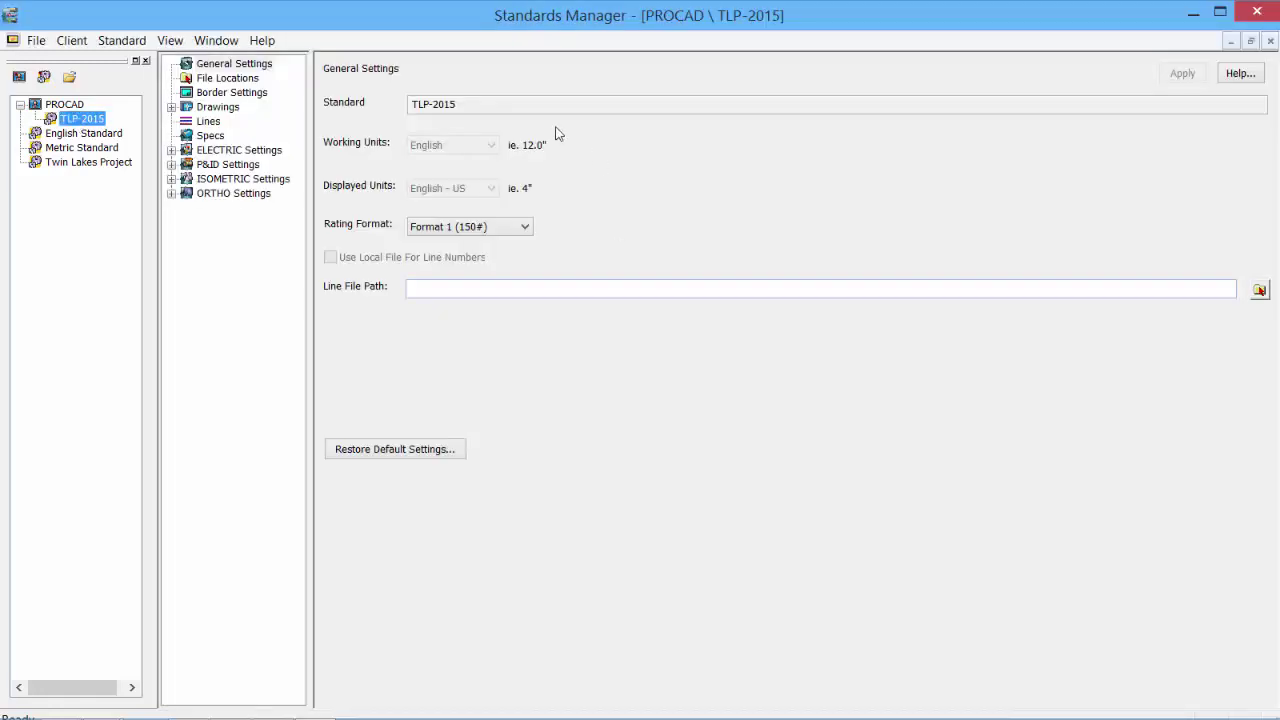
click(228, 66)
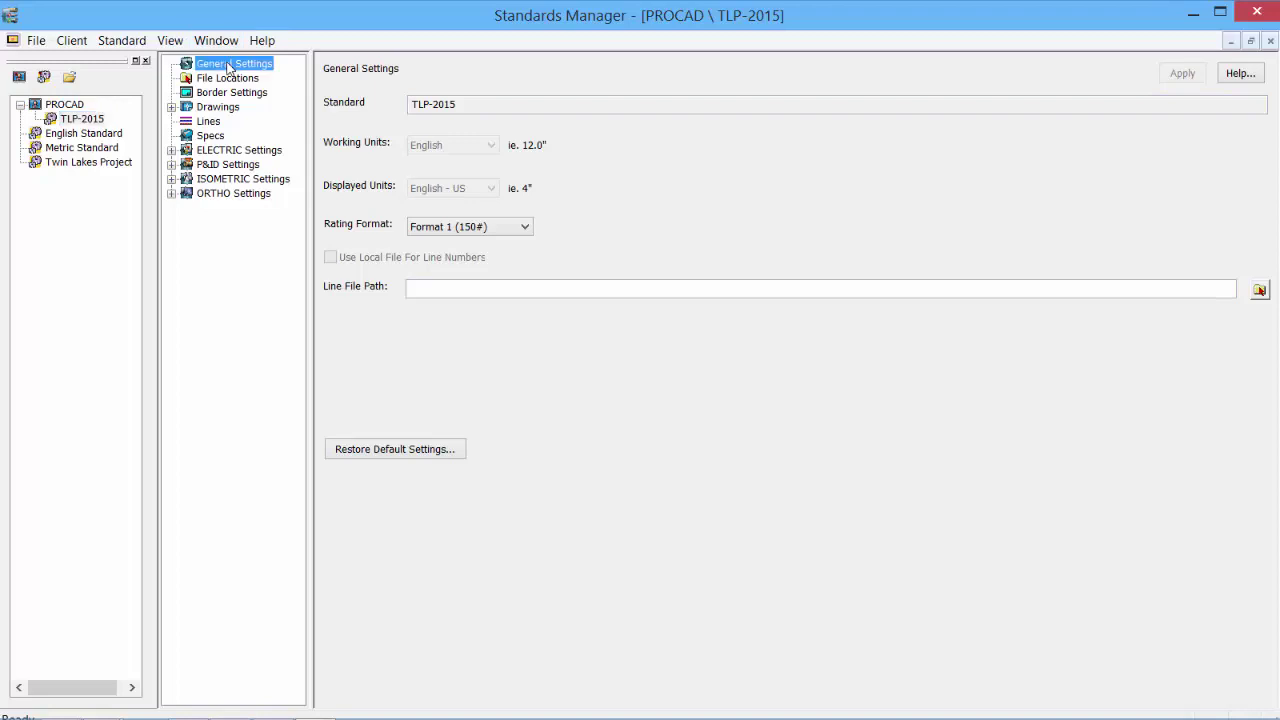
click(469, 104)
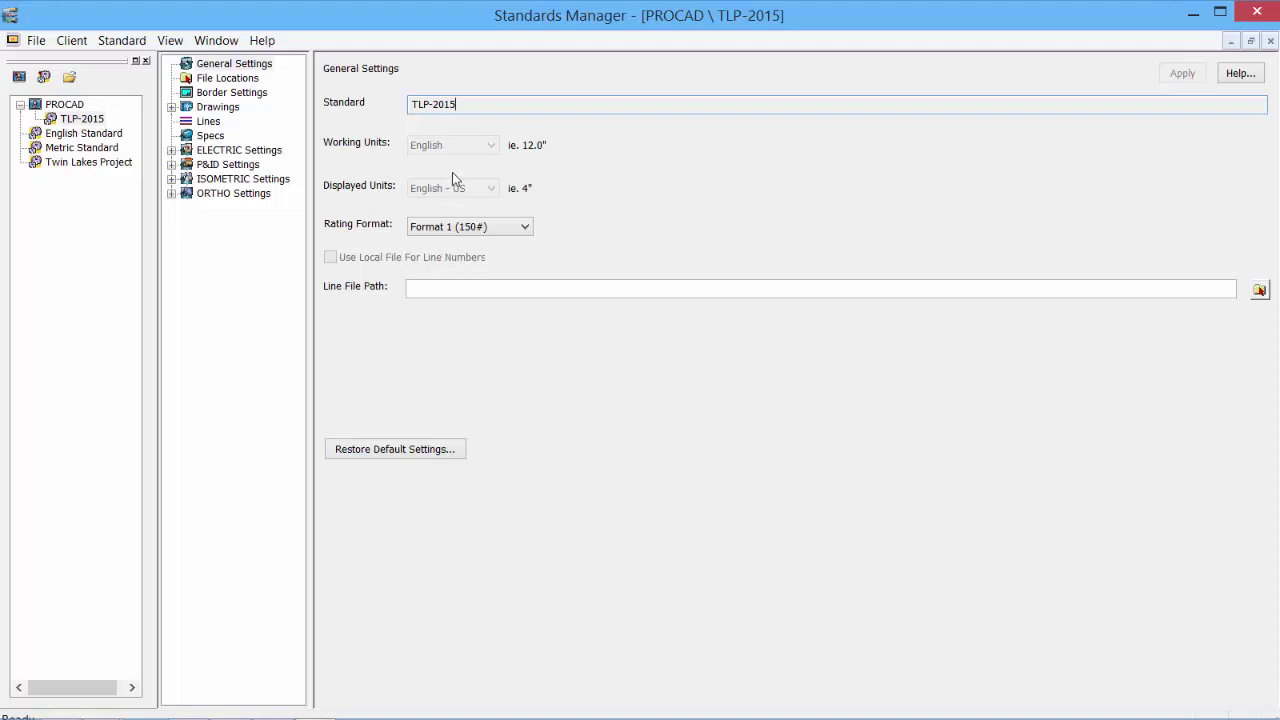
click(477, 227)
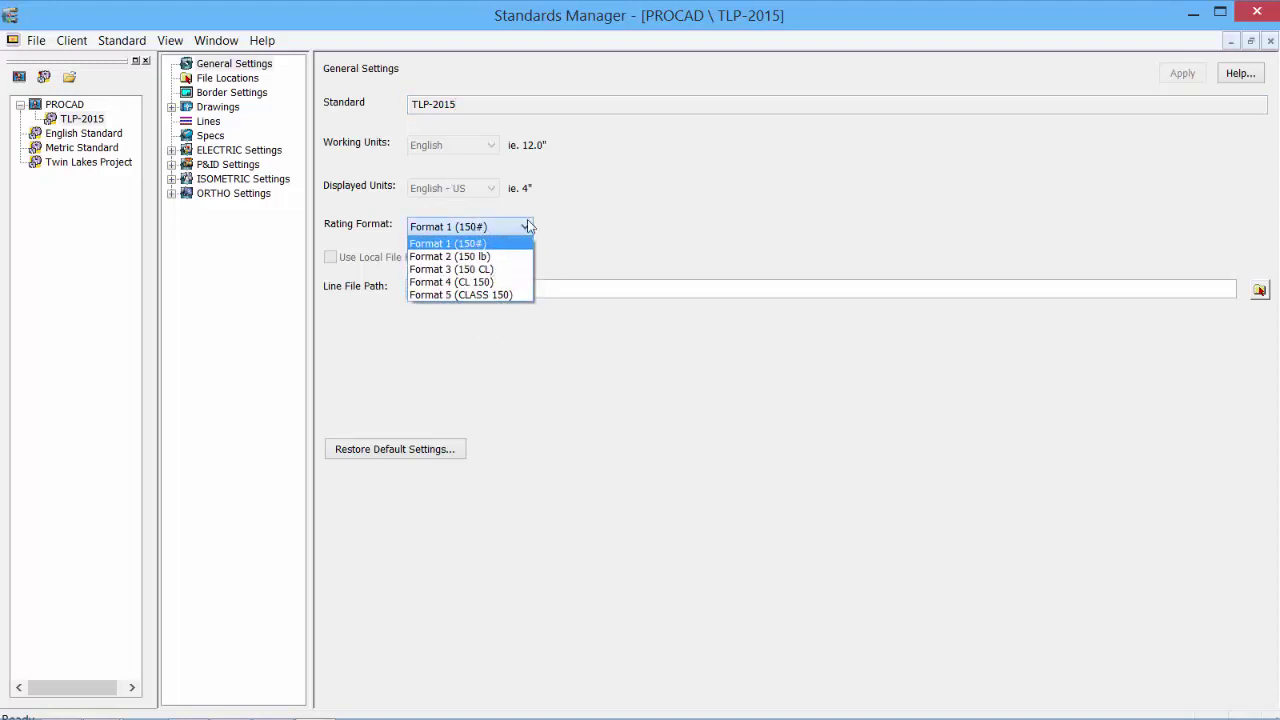
click(615, 205)
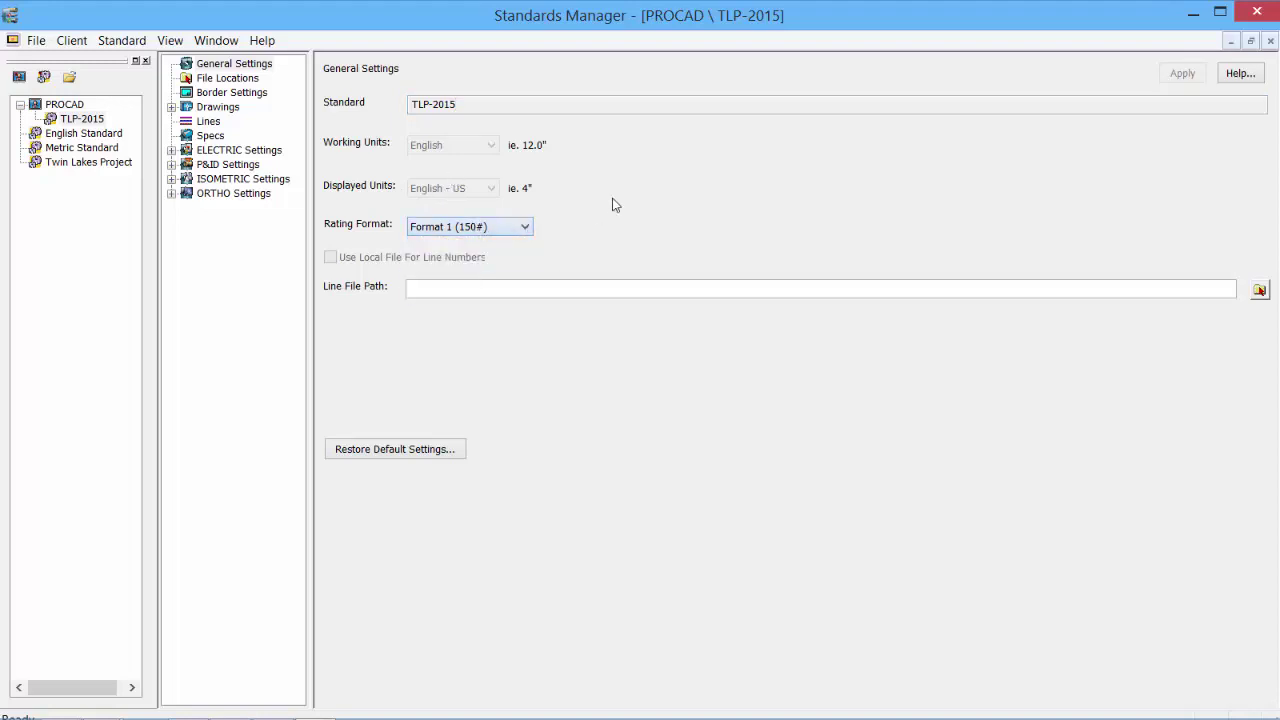
click(220, 80)
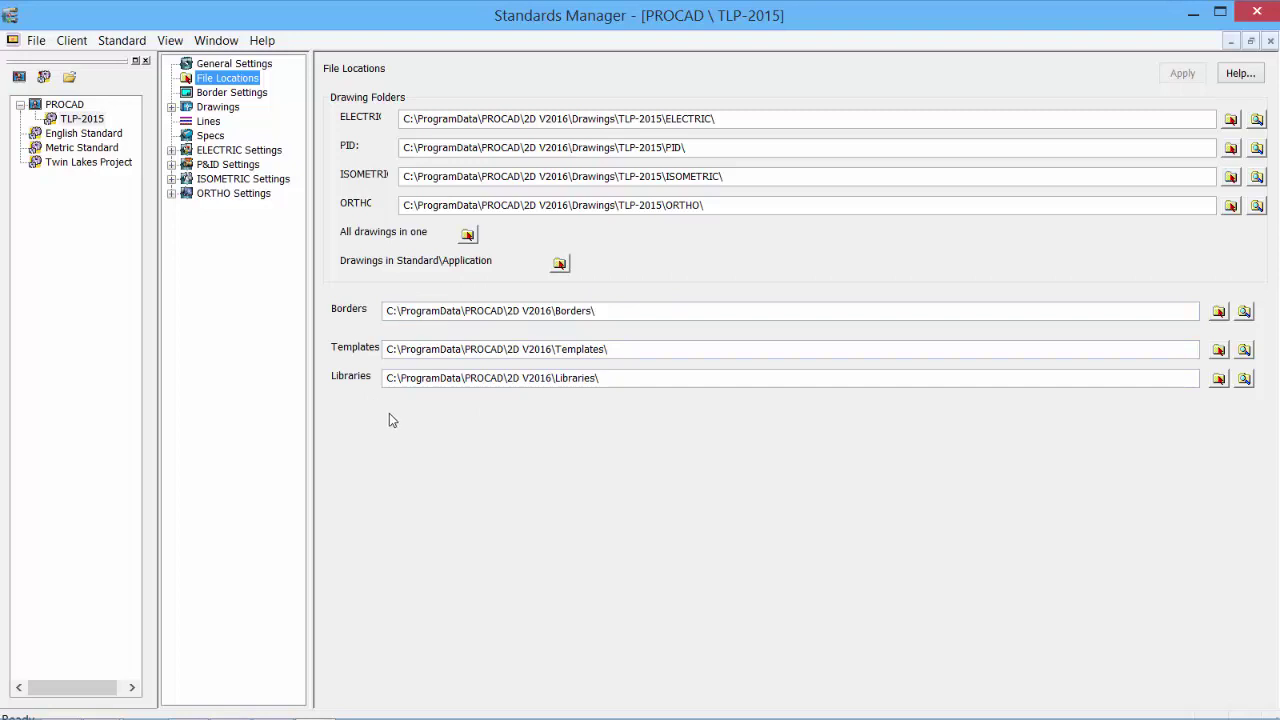
Review Border Settings, the ELECTRIC, P&ID, ISOMETRIC and ORTHO drawing folders, Lines and Specs
click(217, 92)
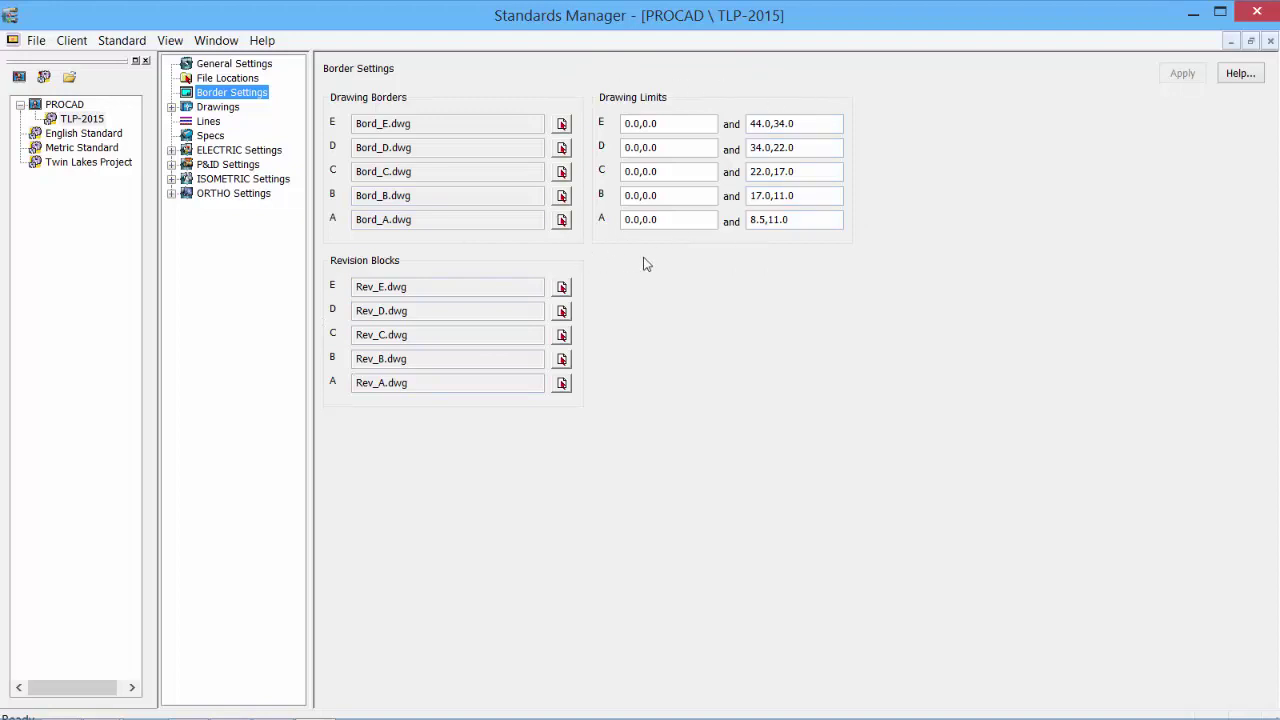
click(217, 106)
click(232, 122)
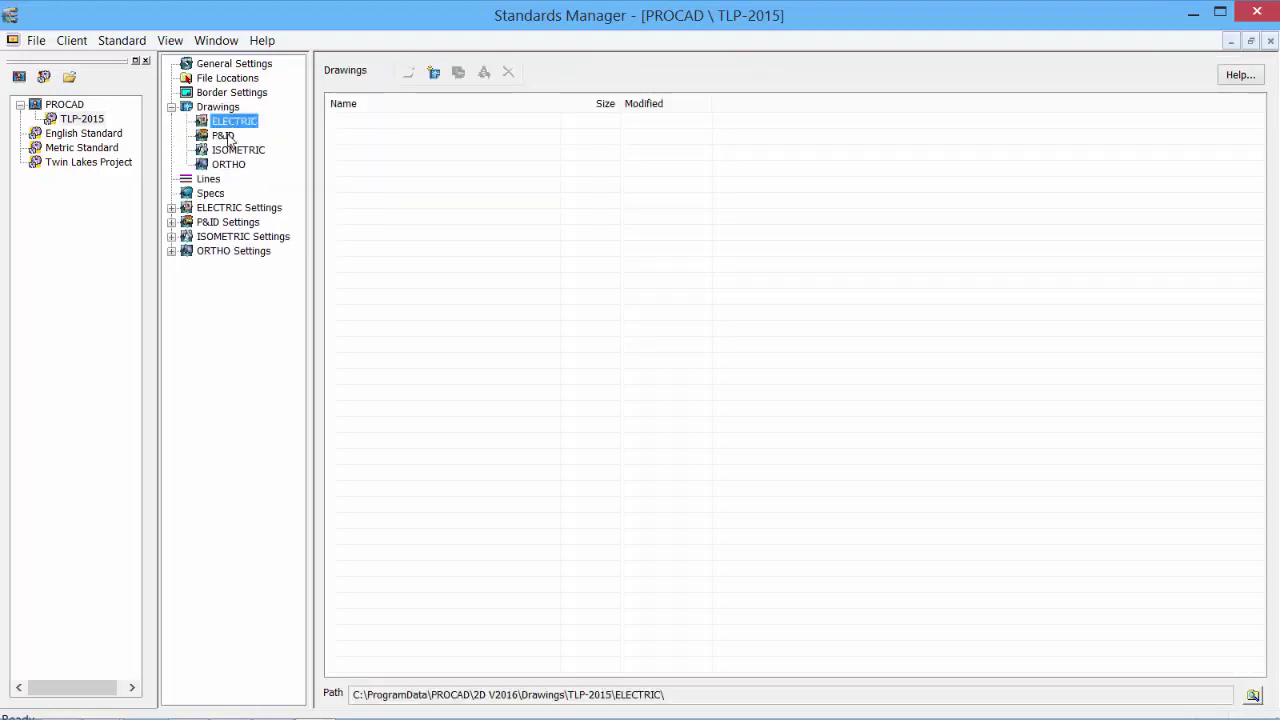
click(224, 136)
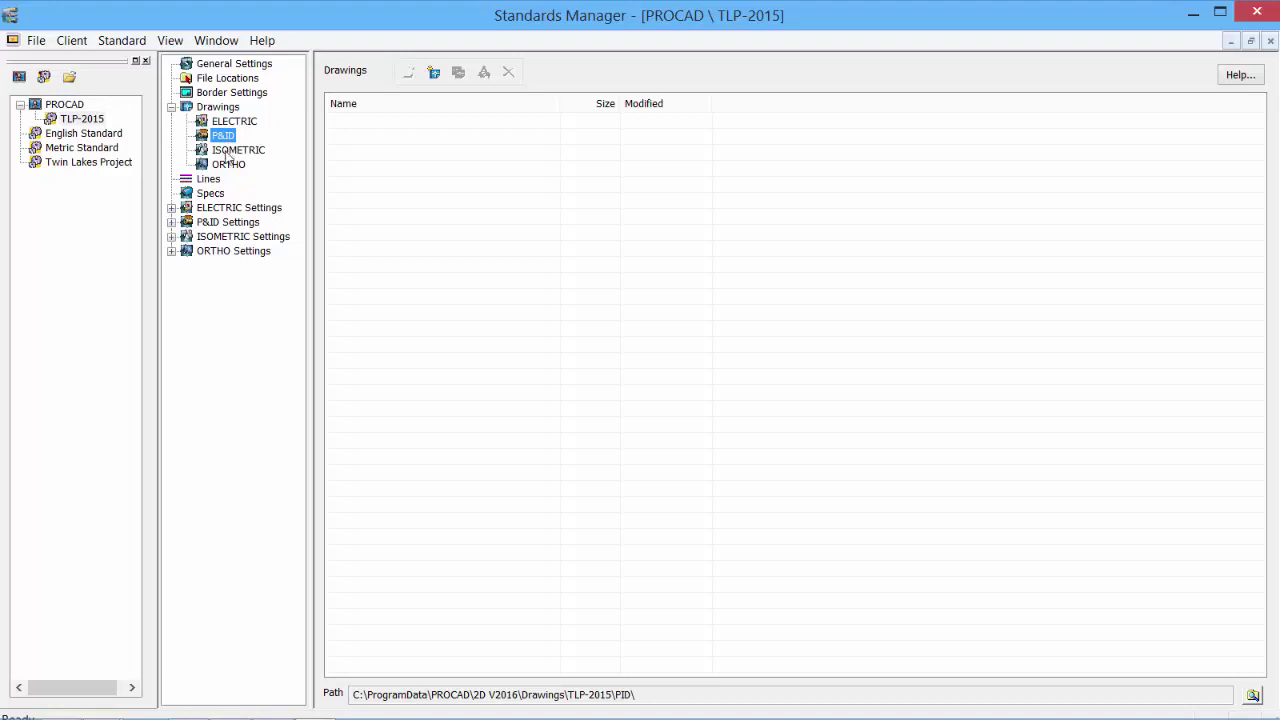
click(229, 151)
click(230, 166)
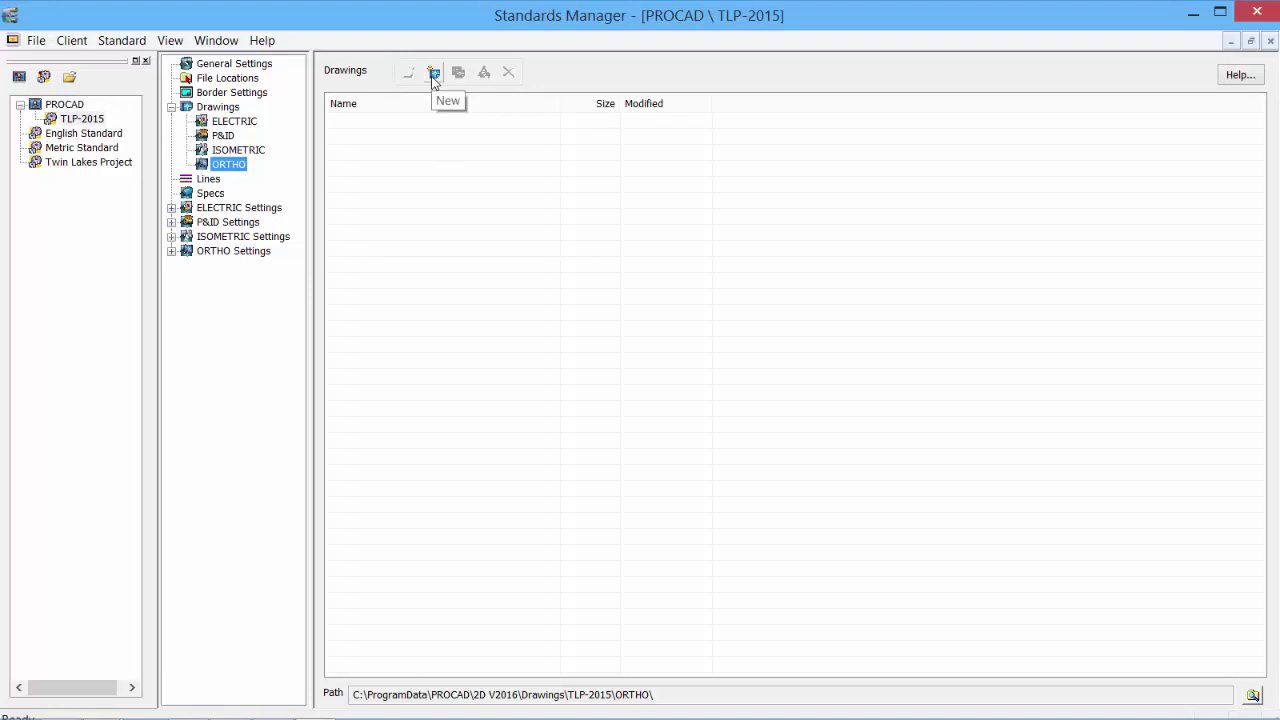
click(207, 180)
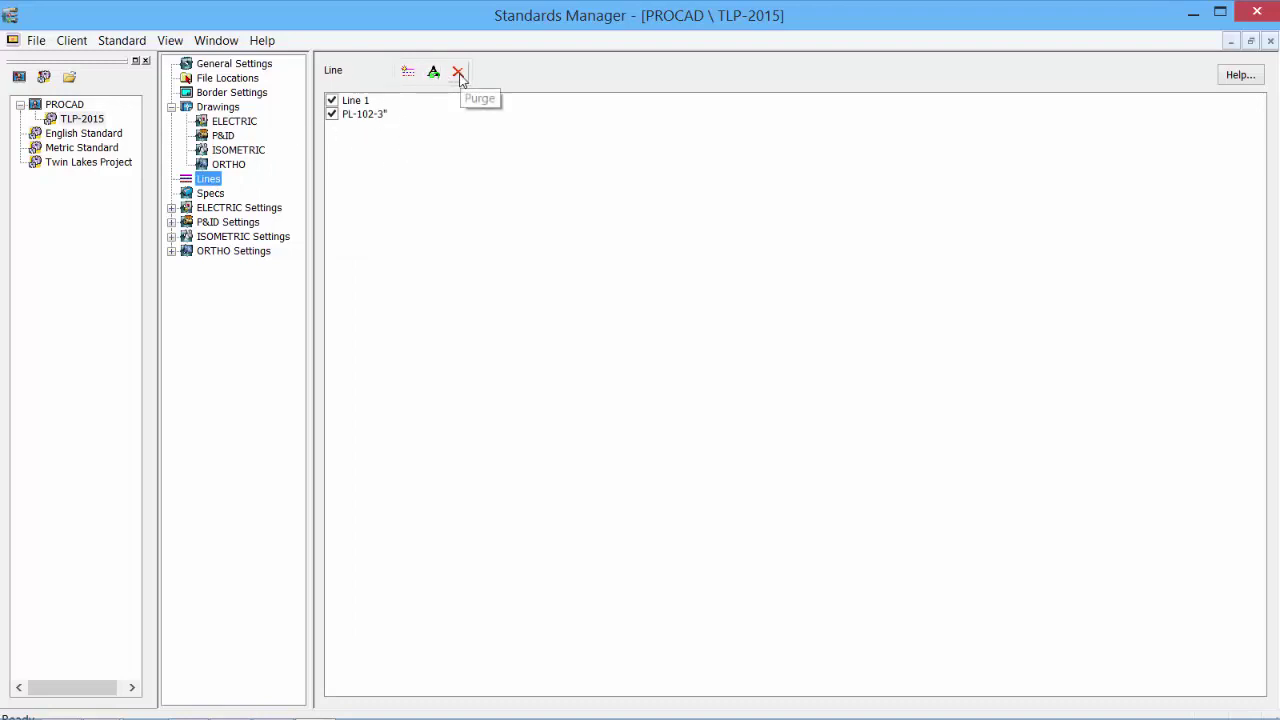
click(210, 193)
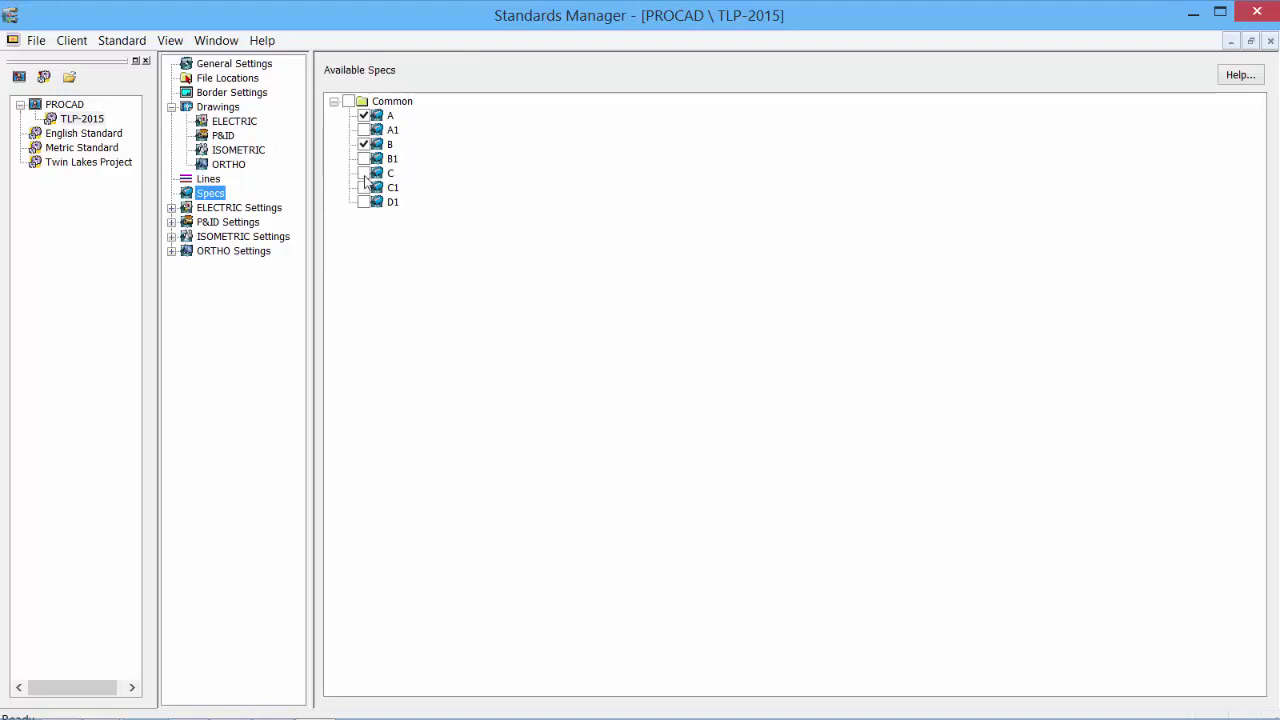
Re-enable specs B and C so A, B and C stay available, then open ELECTRIC General Drawing Parameters
click(364, 144)
click(364, 173)
click(364, 144)
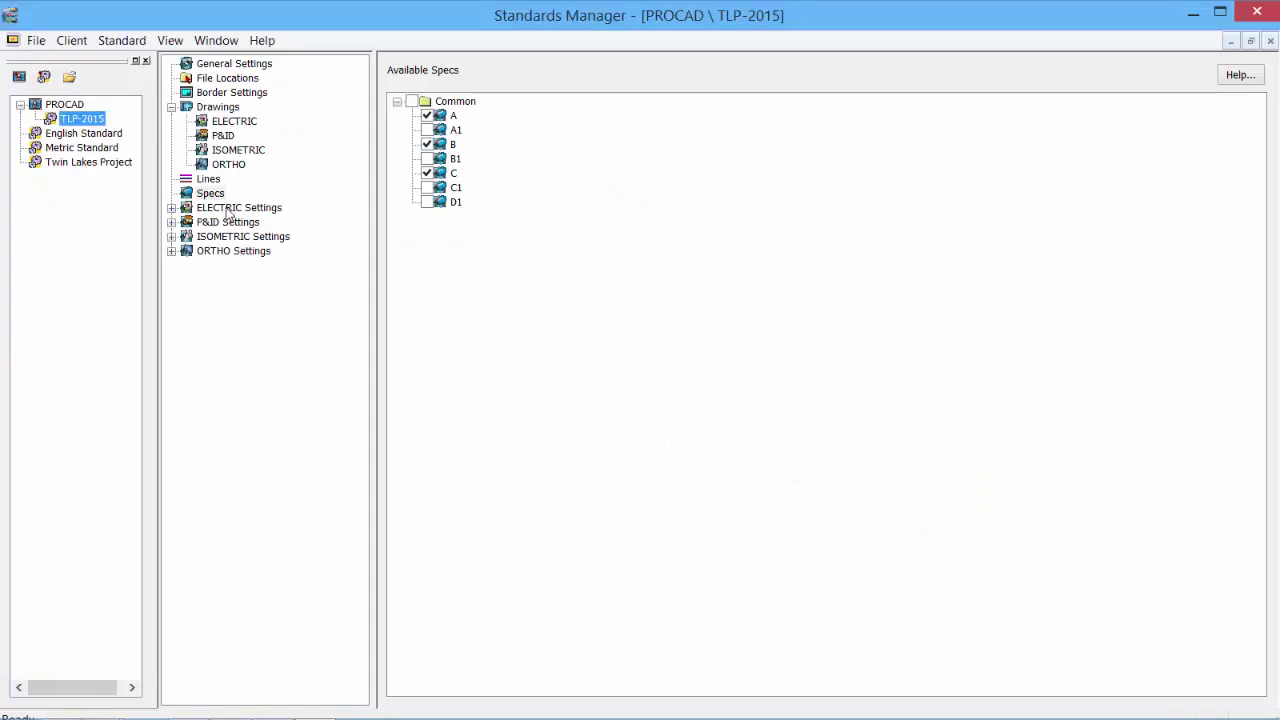
double_click(228, 208)
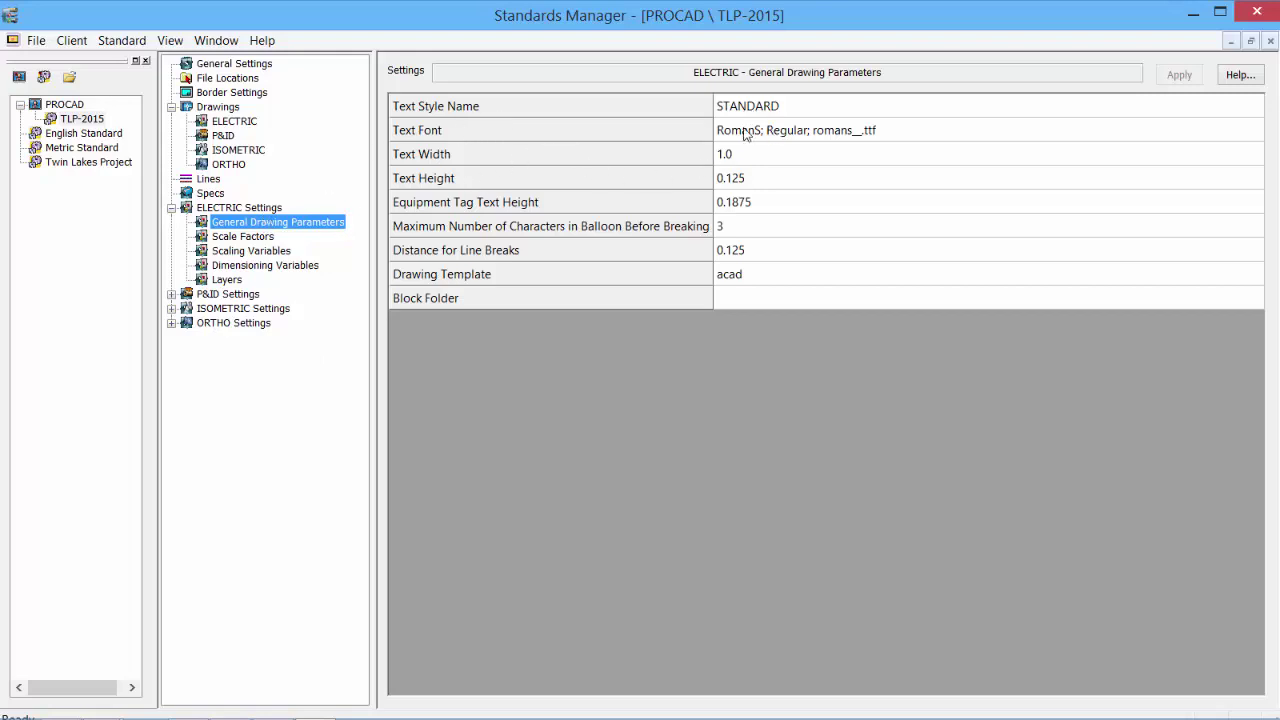
Change the ELECTRIC Text Height to 0.10 and apply it
click(795, 179)
click(795, 178)
key(BackSpace)
key(BackSpace)
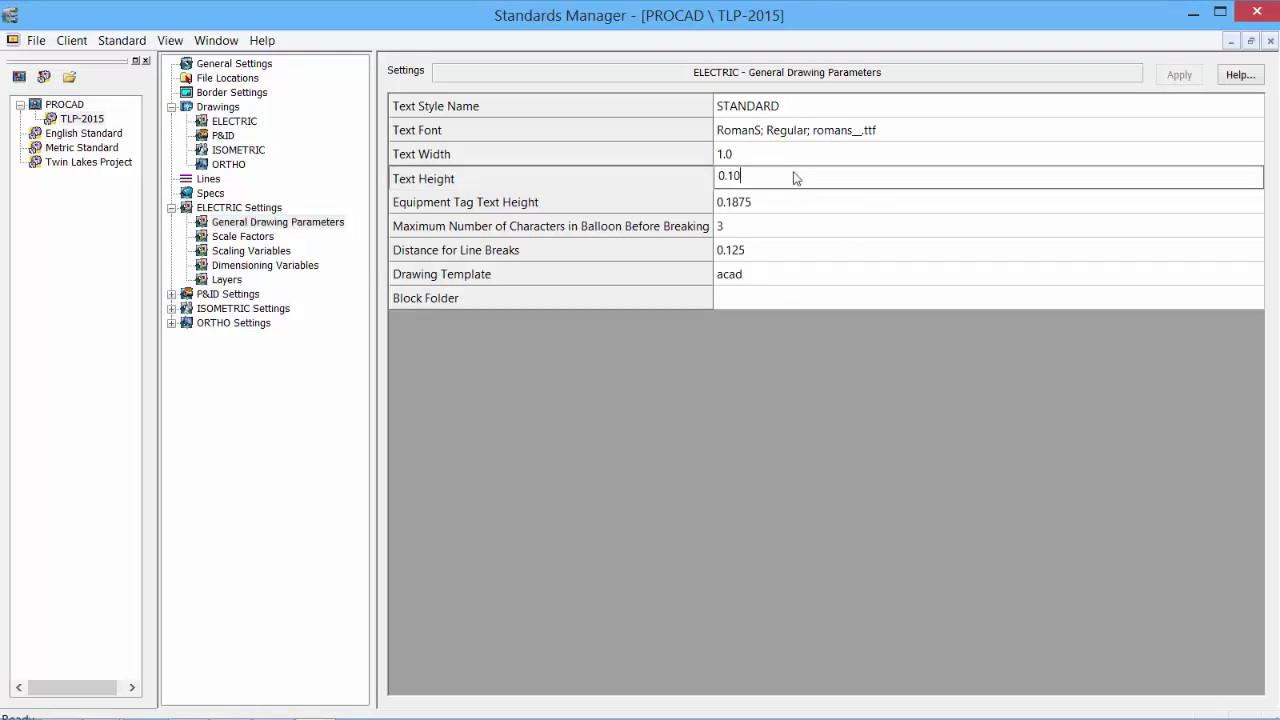
key(Return)
click(1179, 76)
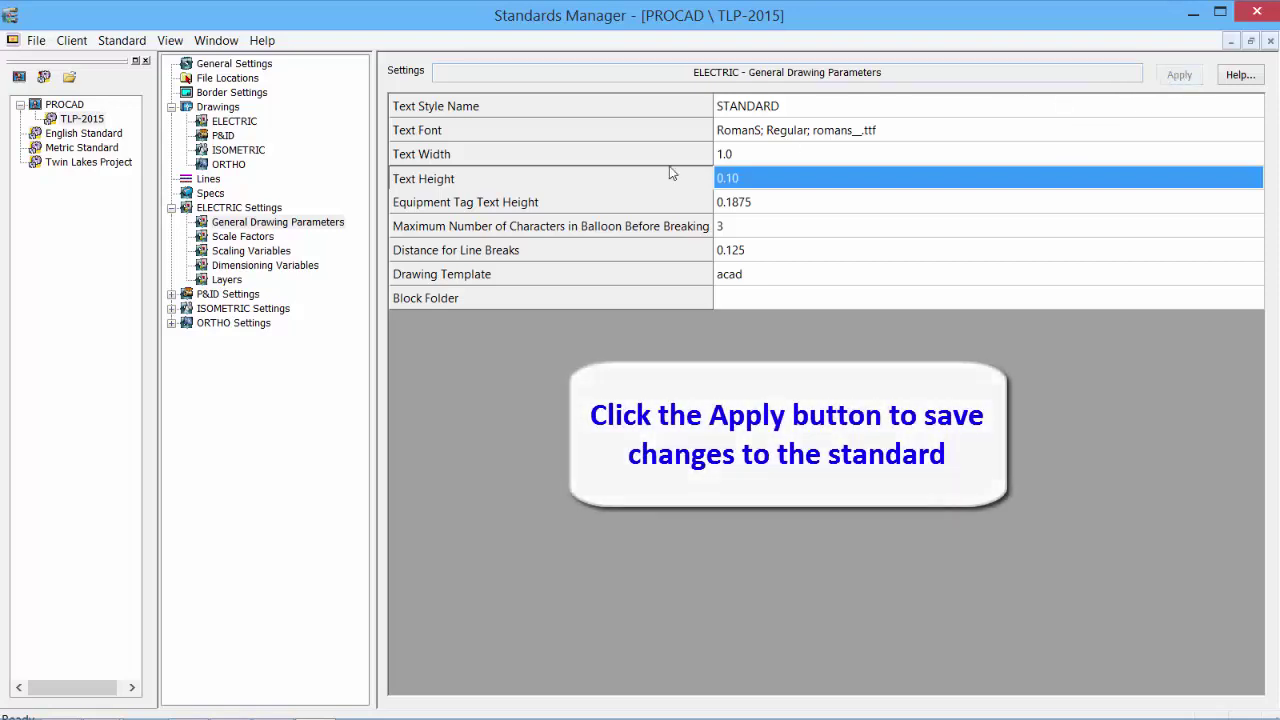
Check ELECTRIC scale and dimensioning variables, then set the Border 1 layer colour to Dark Green
click(248, 238)
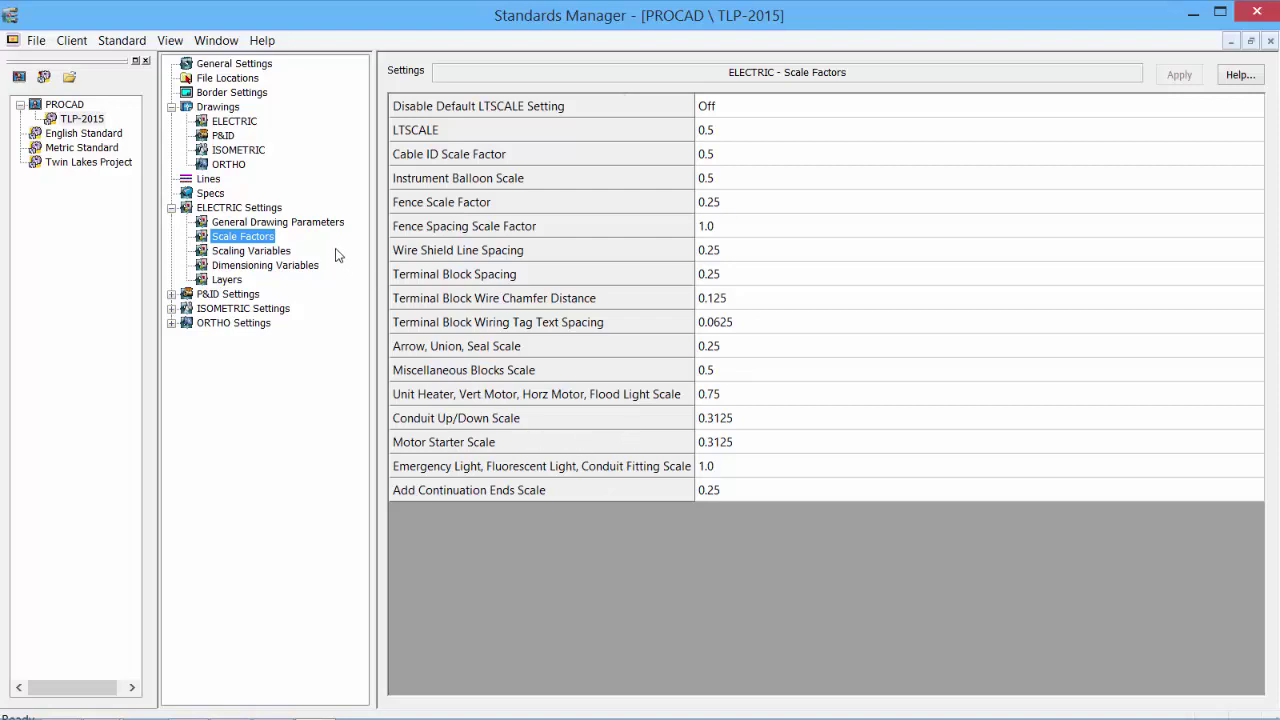
click(282, 254)
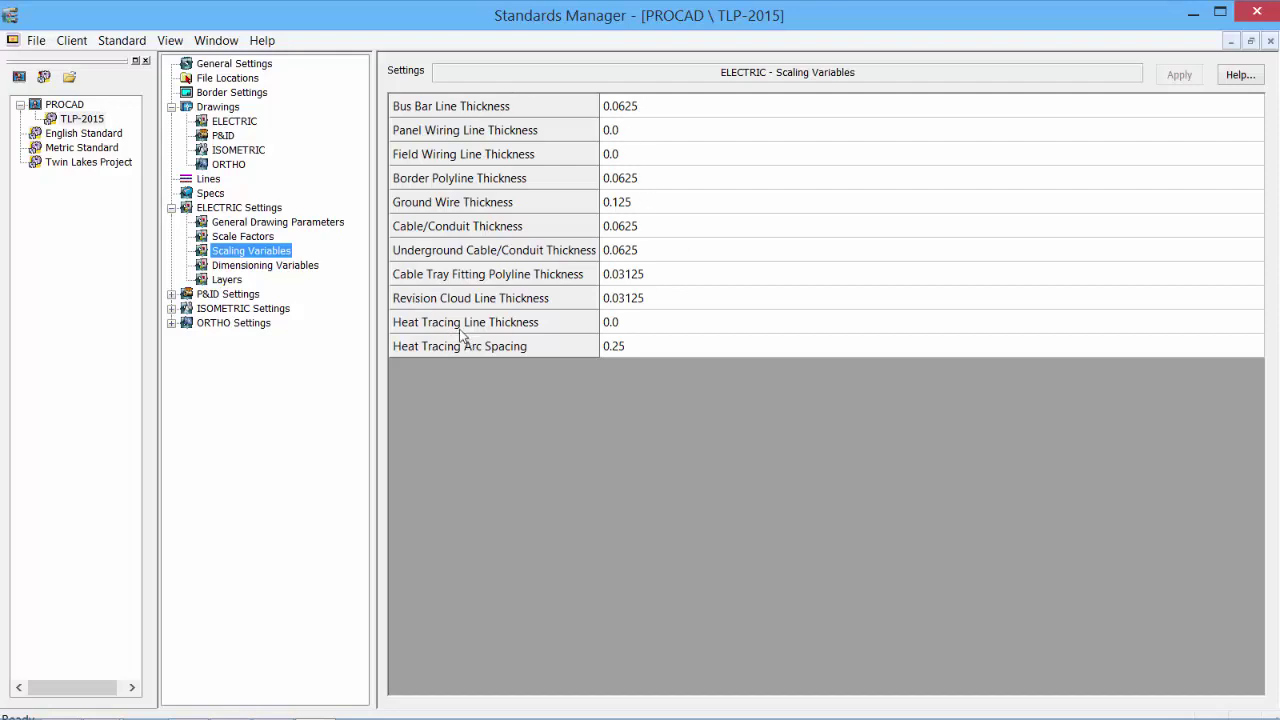
click(291, 270)
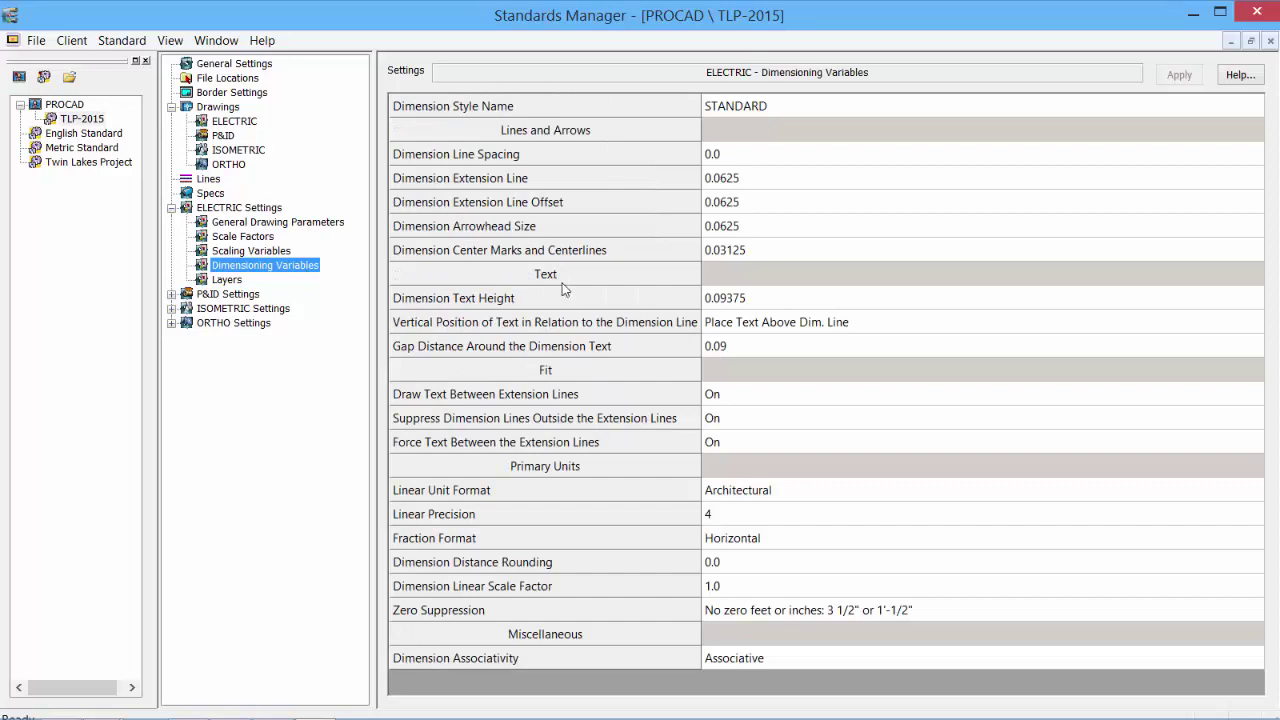
click(234, 282)
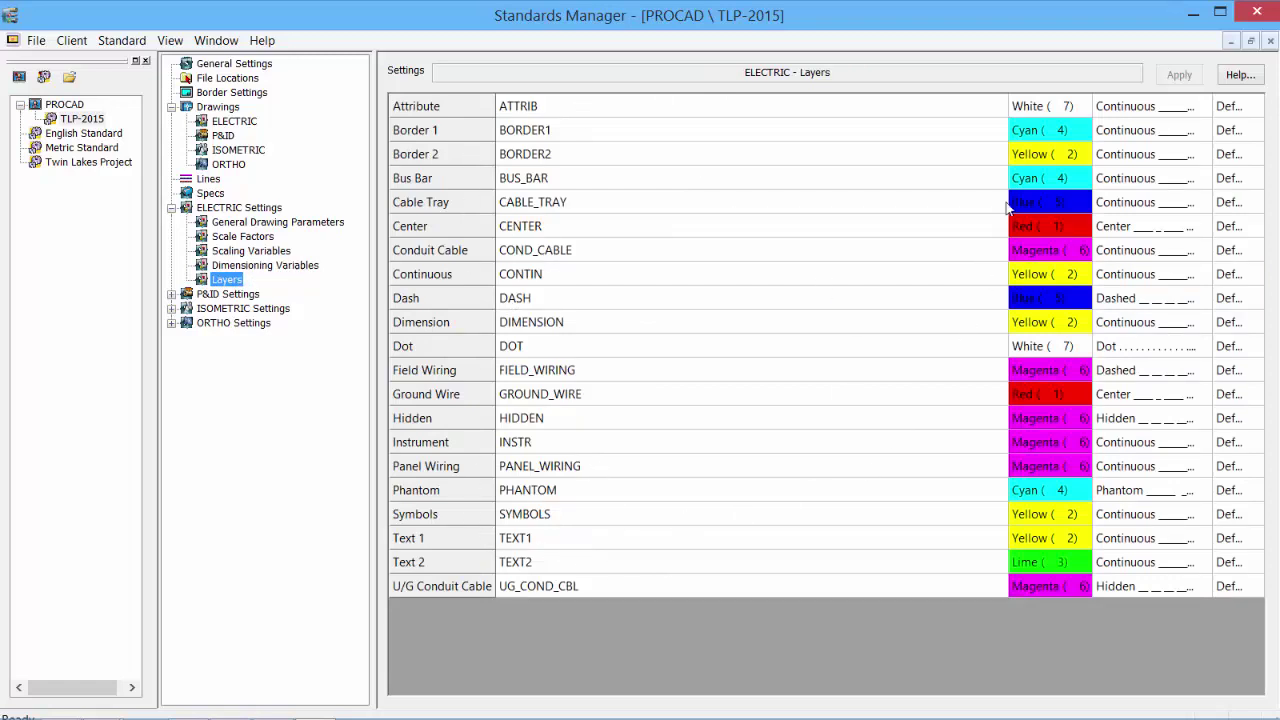
click(1033, 132)
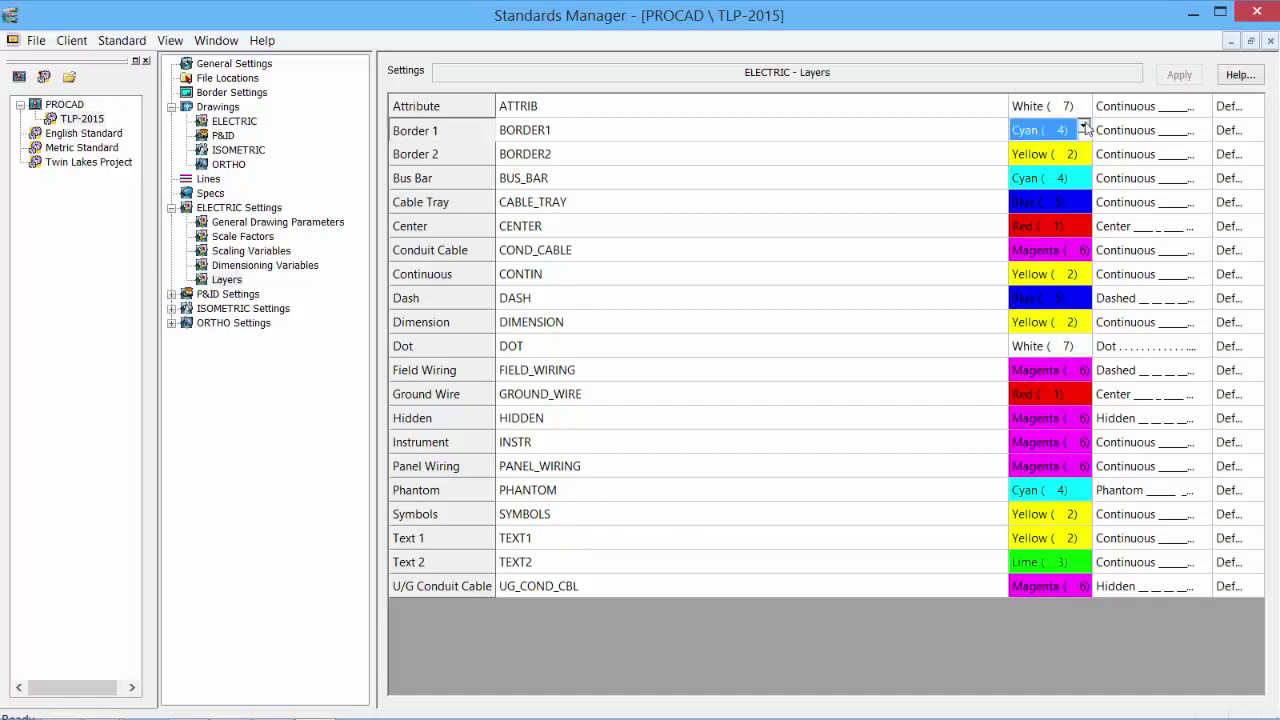
click(1084, 129)
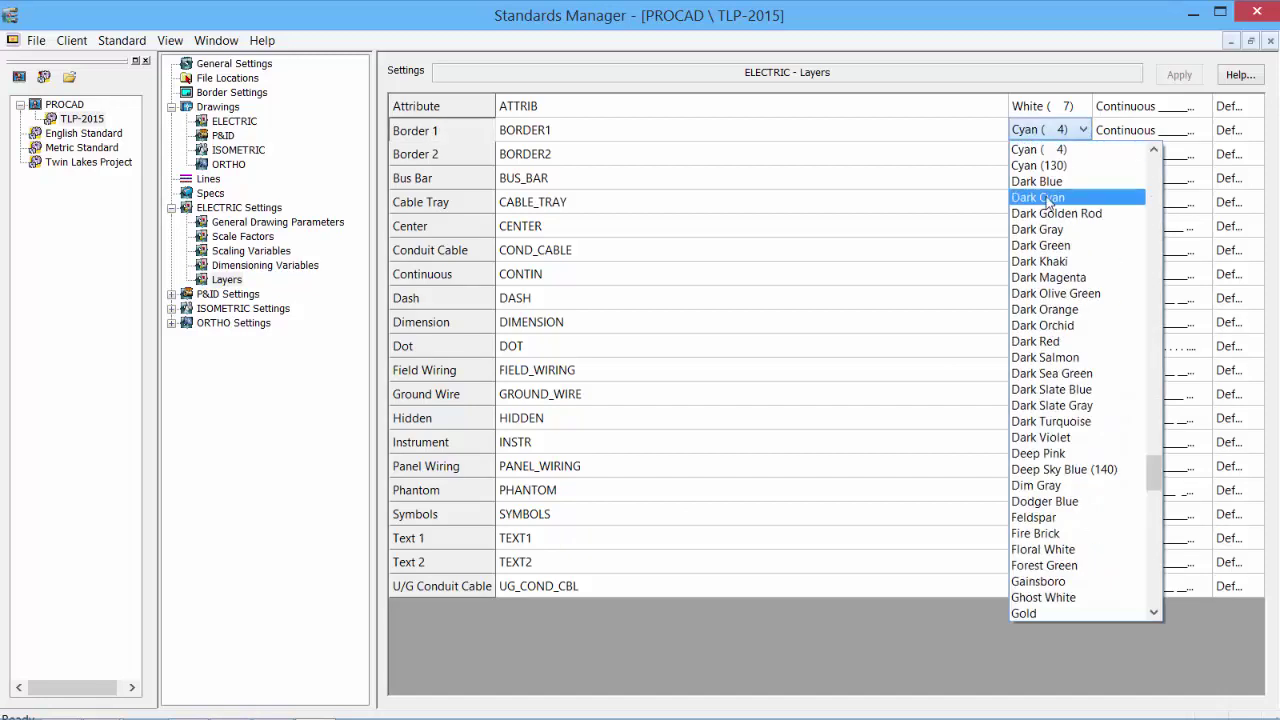
click(1047, 247)
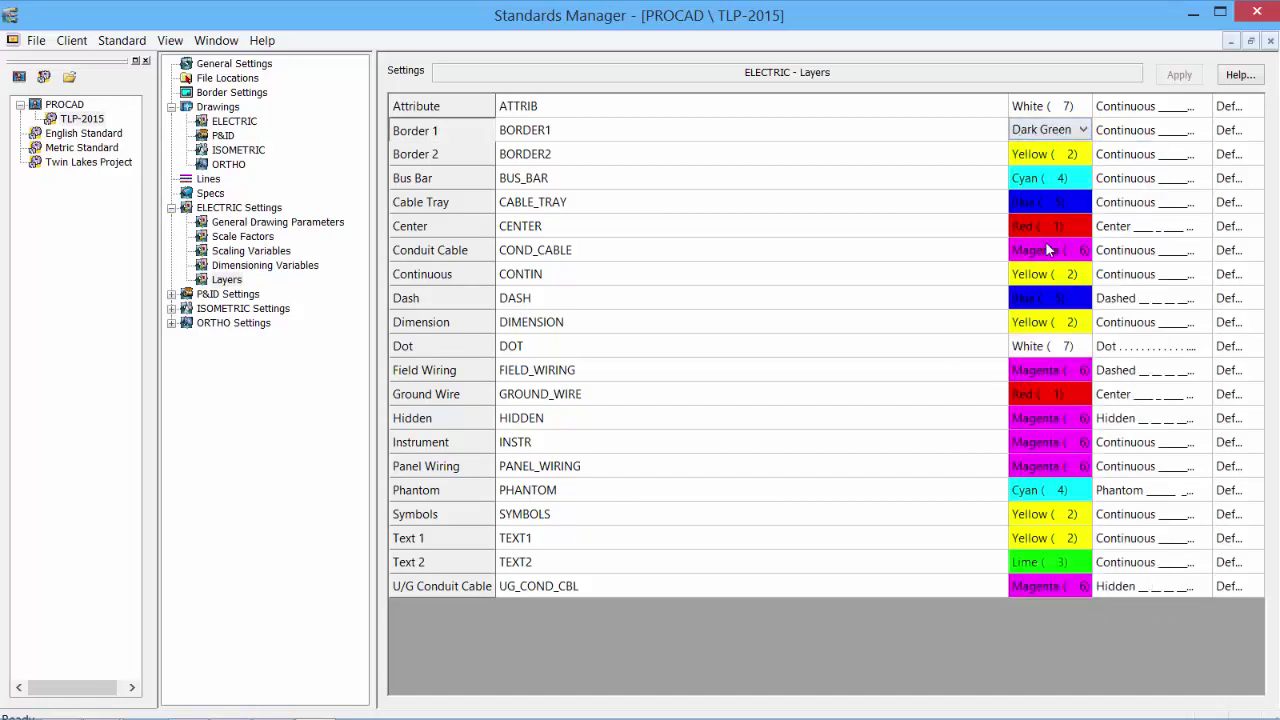
click(1058, 182)
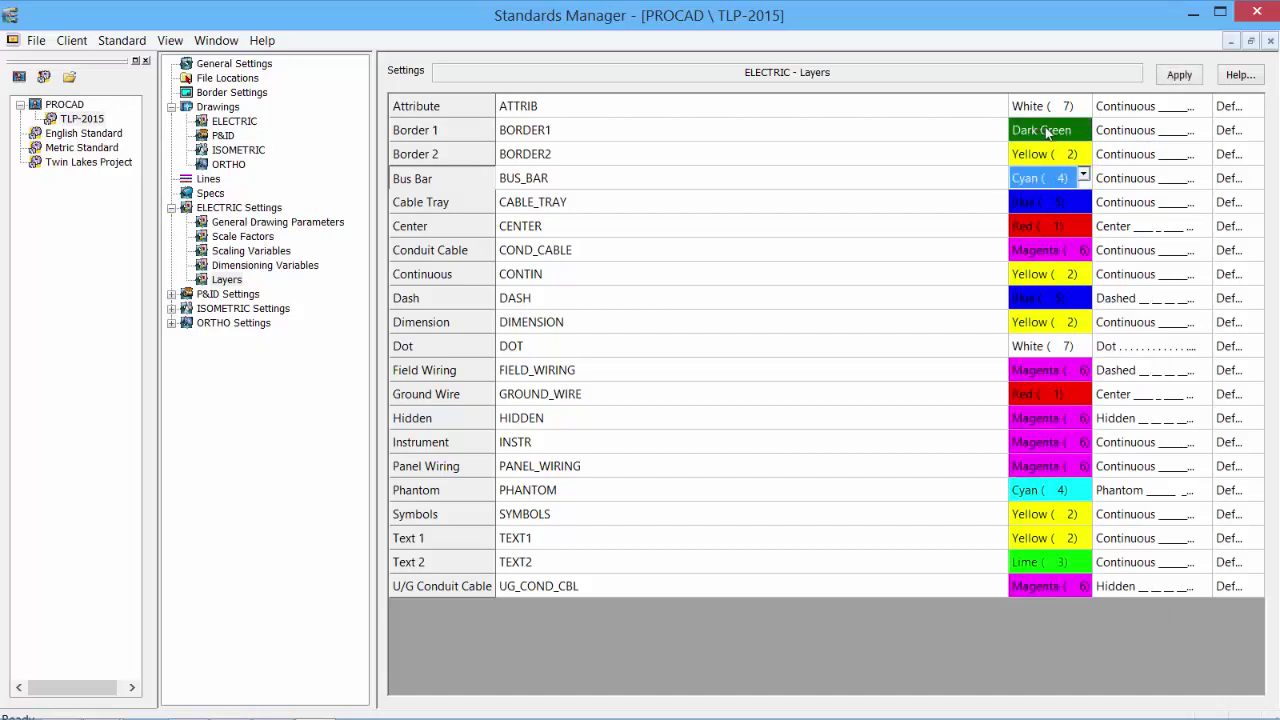
click(1045, 130)
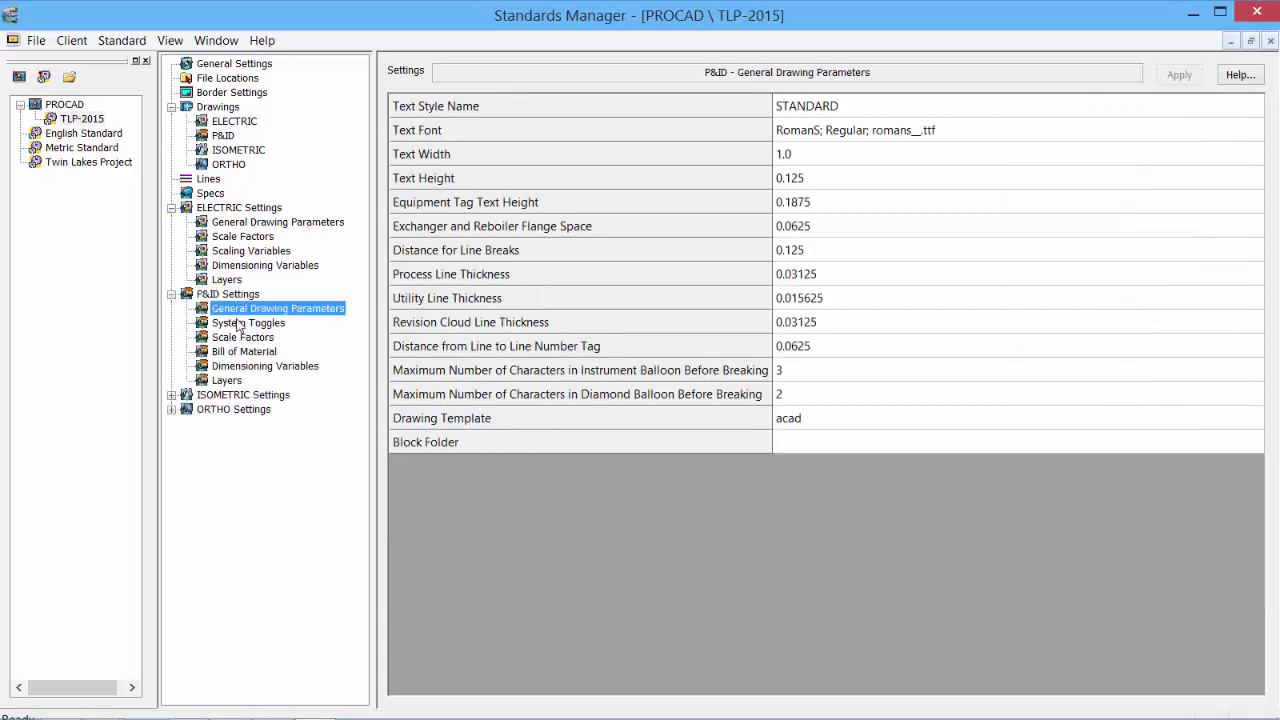
View the P&ID System Toggles, Scale Factors, Bill of Material, Dimensioning Variables and Layers pages
click(246, 322)
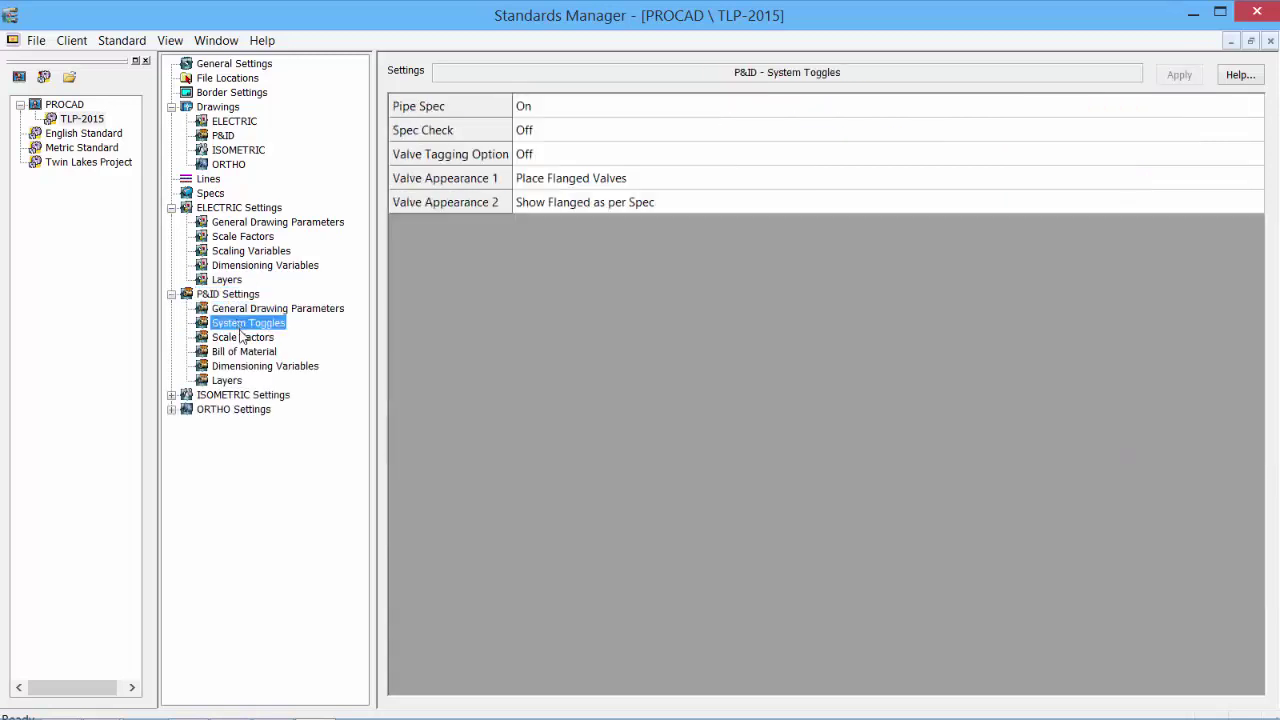
click(243, 338)
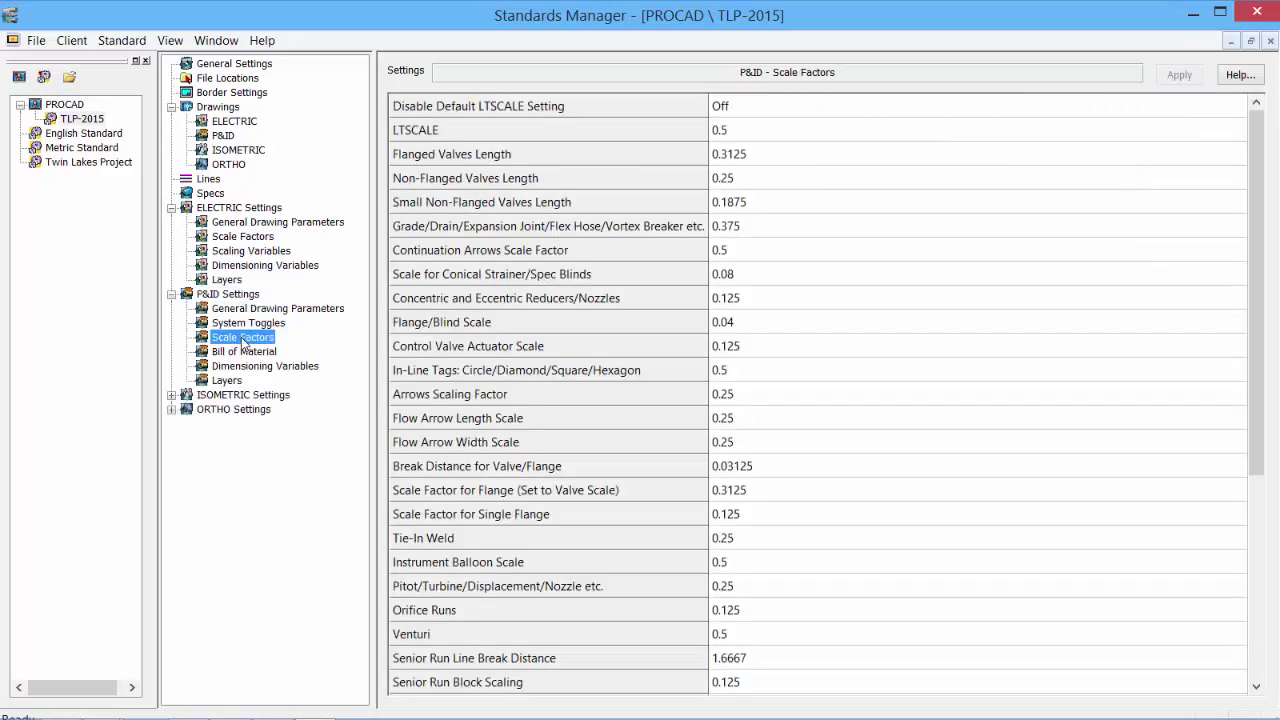
click(244, 352)
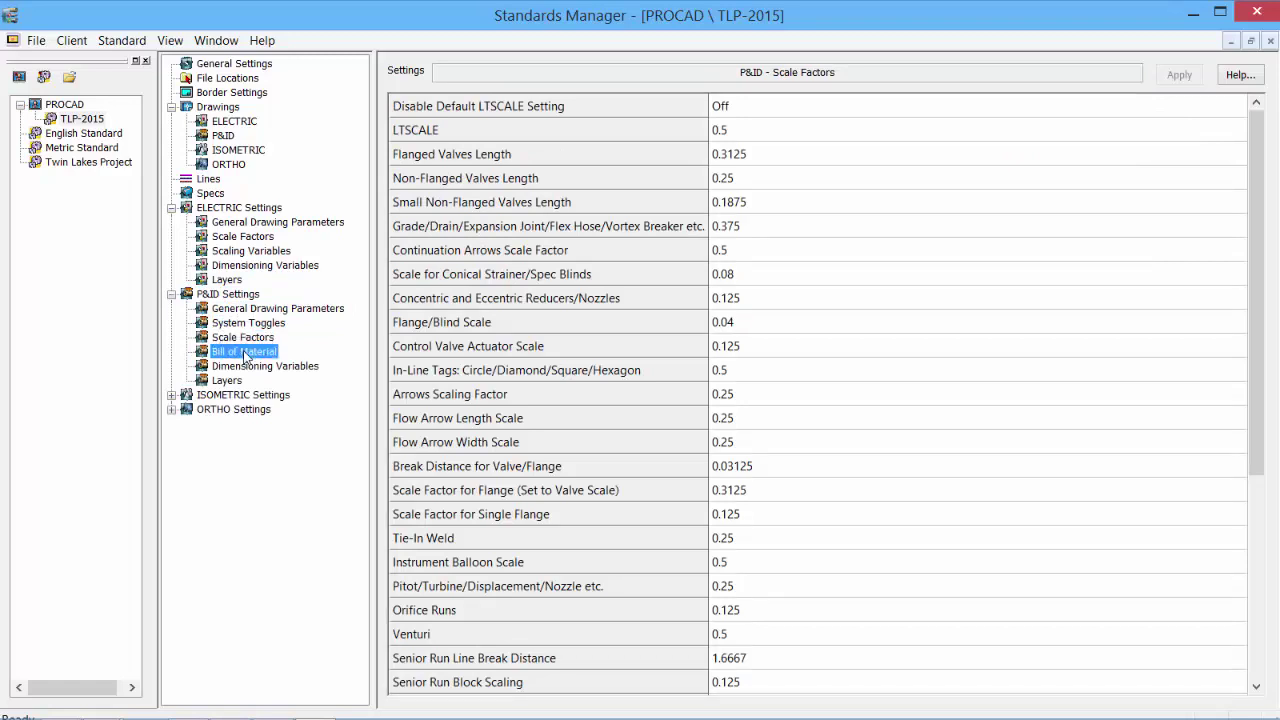
click(249, 368)
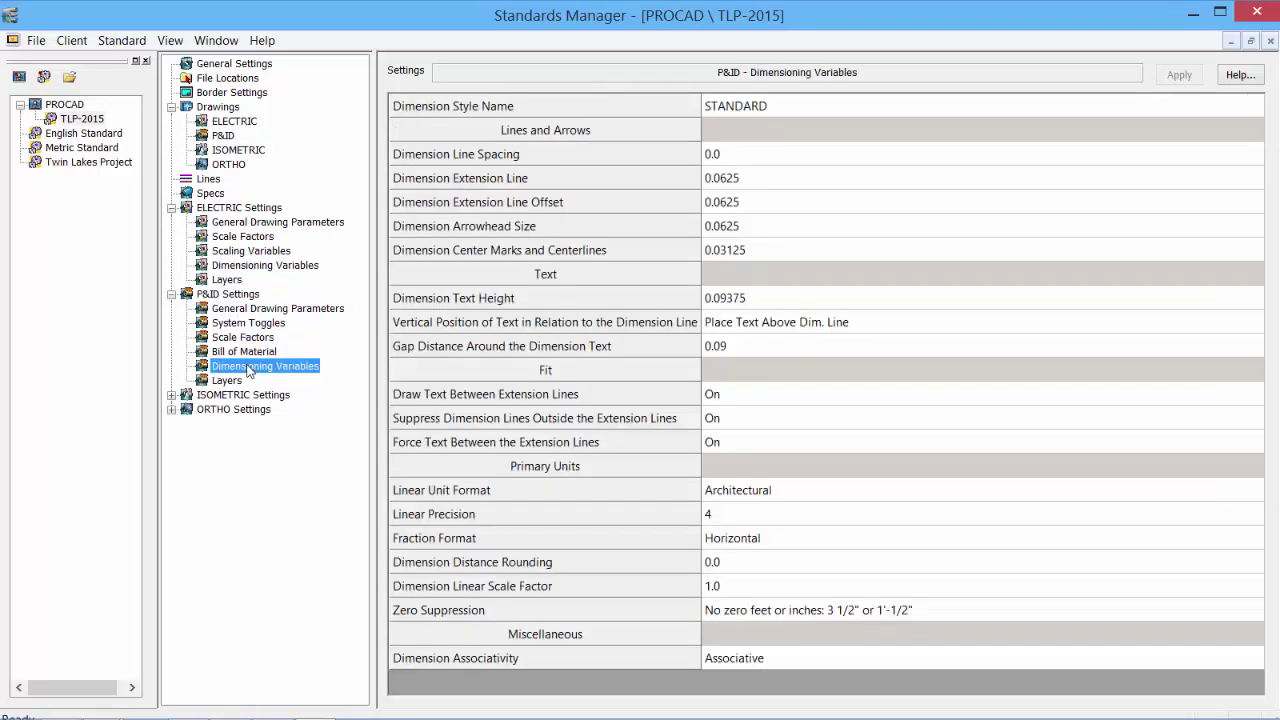
click(229, 381)
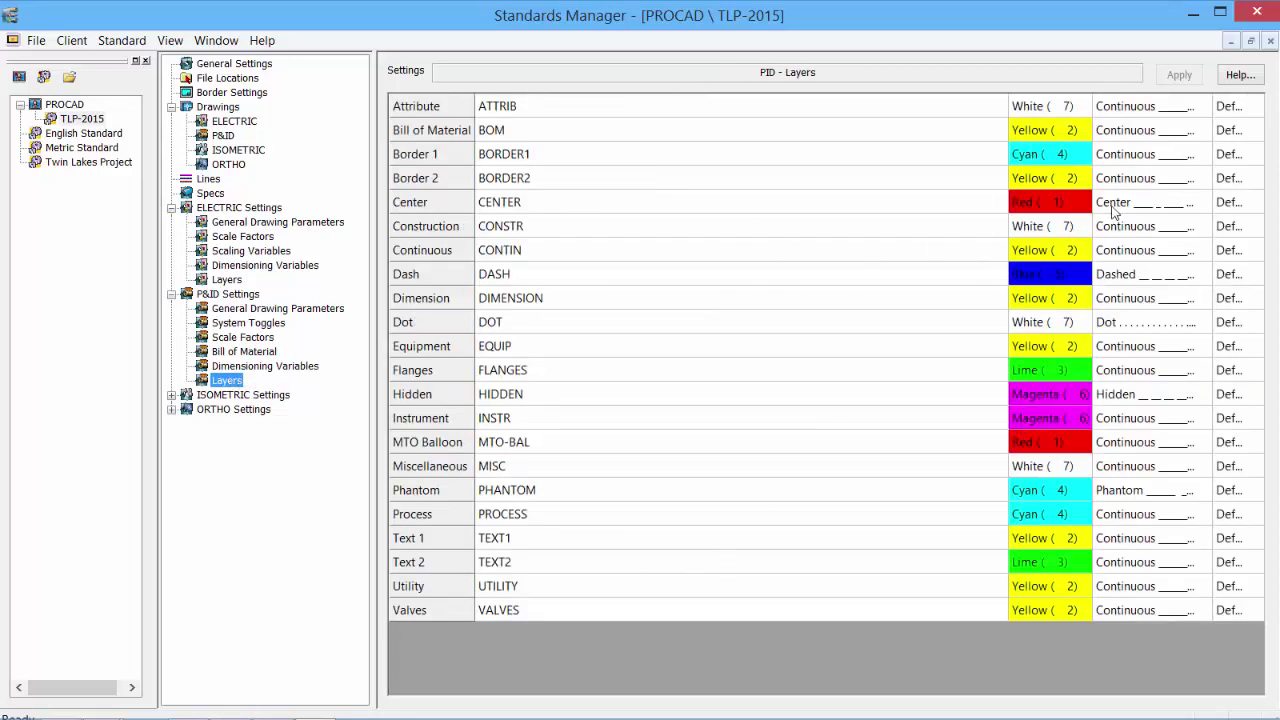
View the ISOMETRIC System Toggles, Scale Factors, Component Sizing, Bill of Material, Dimensioning and Layers pages
click(227, 396)
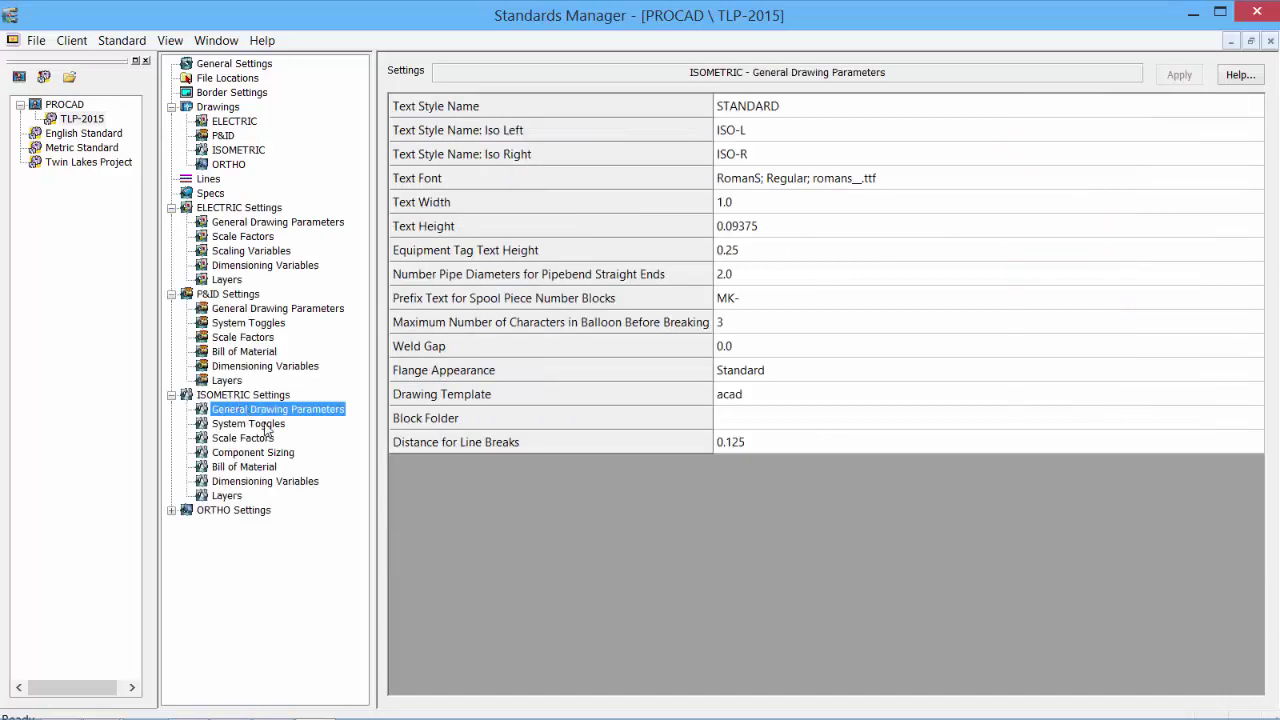
click(266, 425)
click(262, 439)
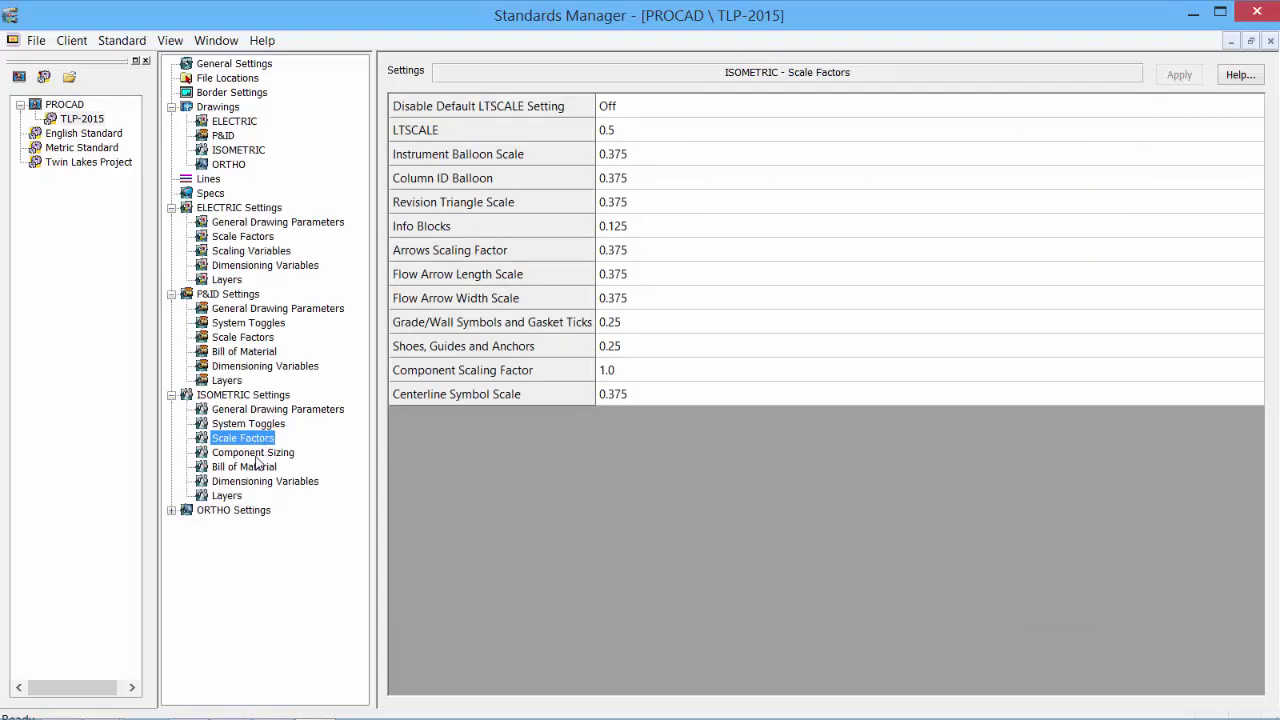
click(264, 453)
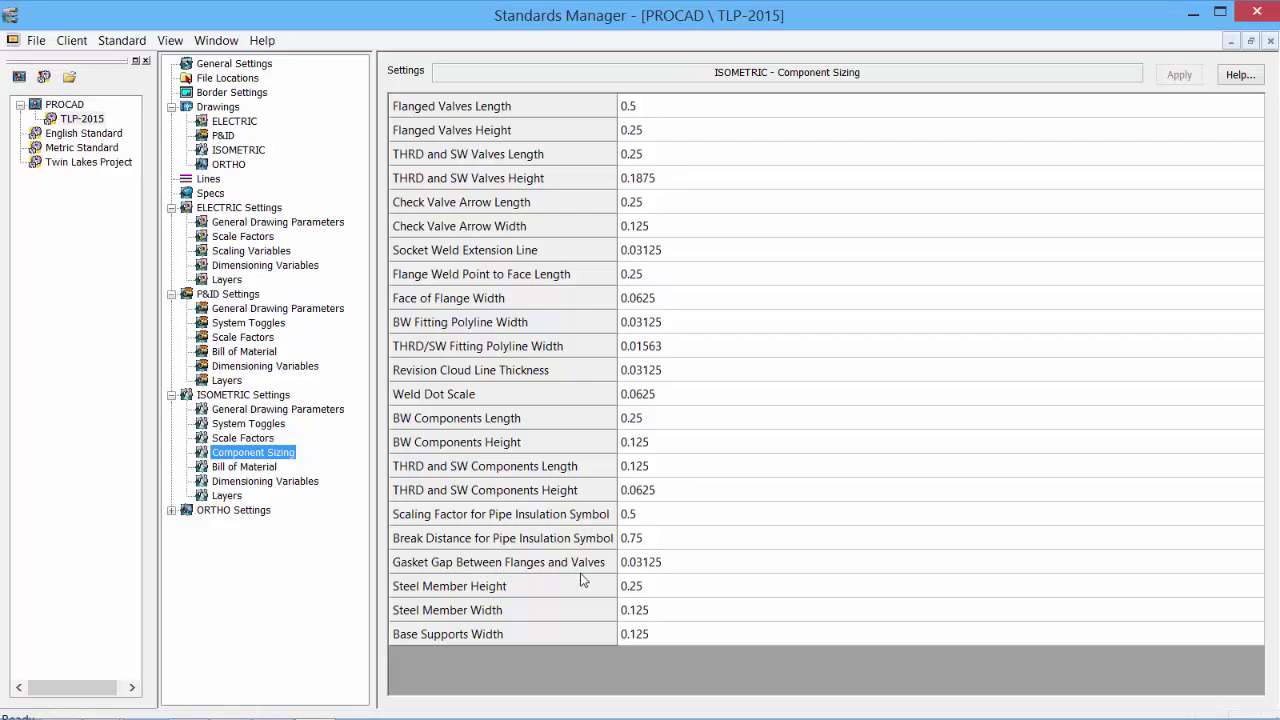
click(244, 468)
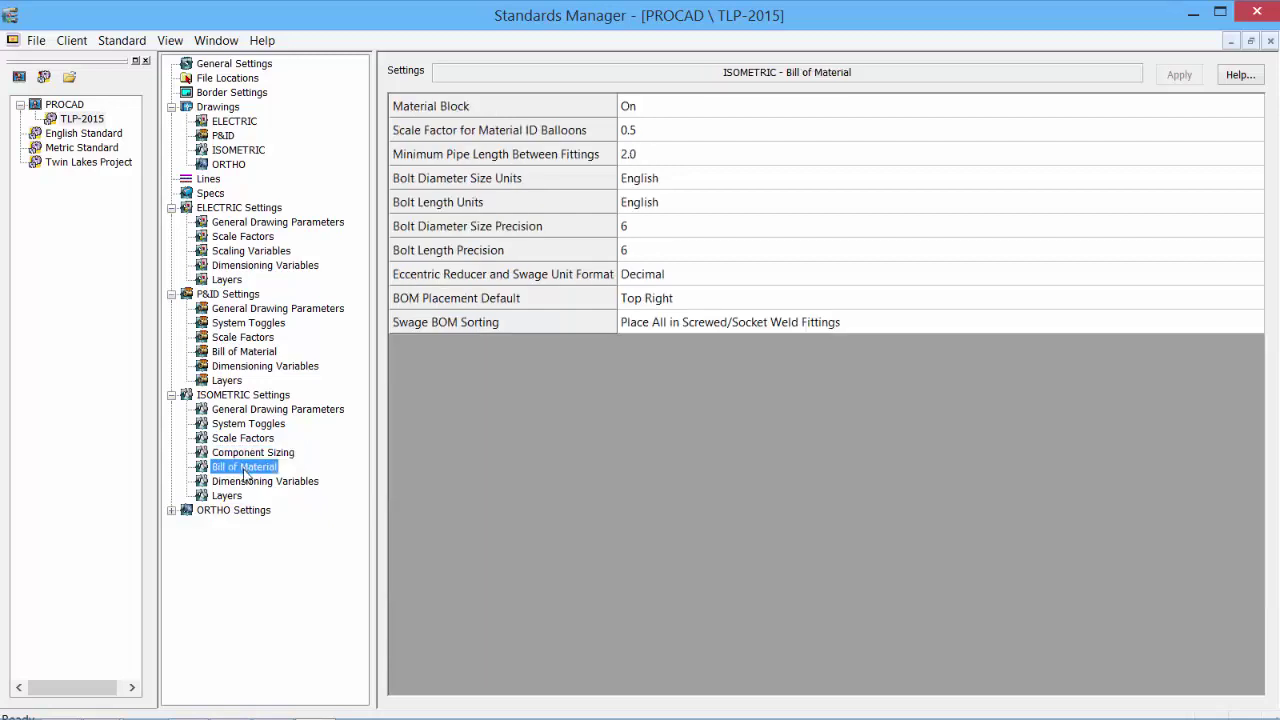
click(246, 482)
click(226, 496)
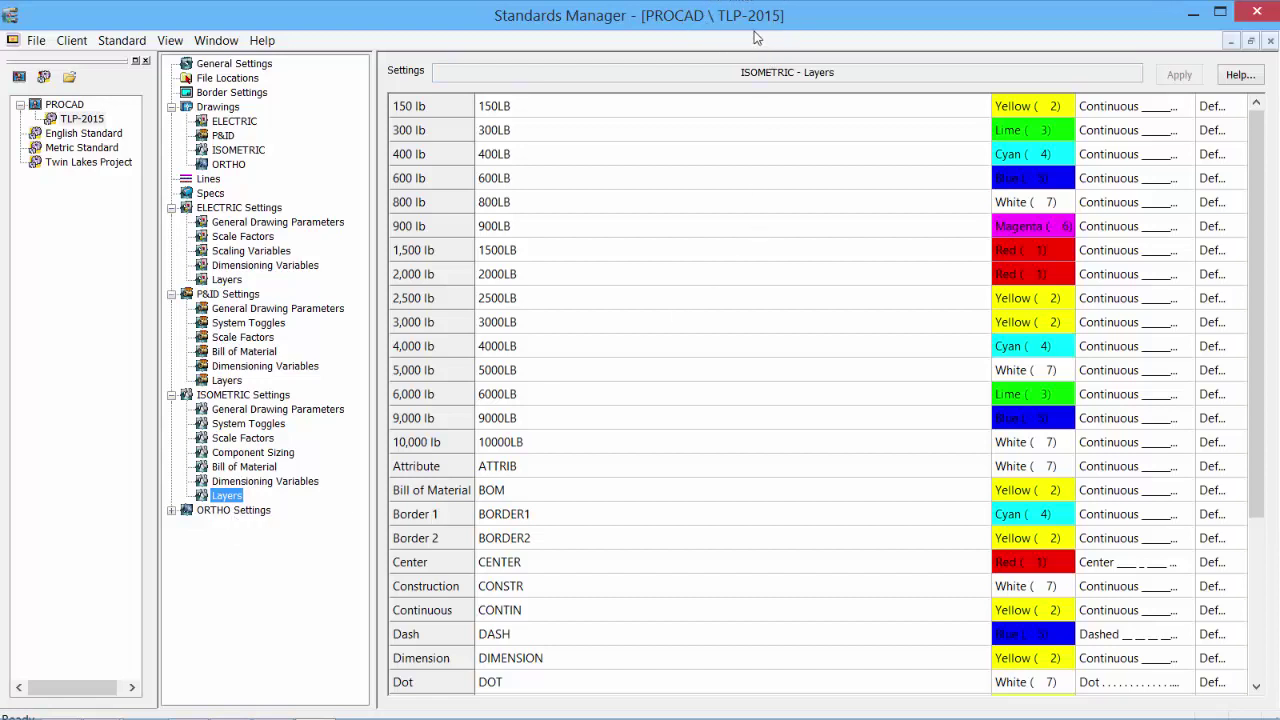
Expand ORTHO Settings and view its toggles, scale factors, BOM, civil/structural, dimensioning and layers pages
click(212, 513)
double_click(212, 516)
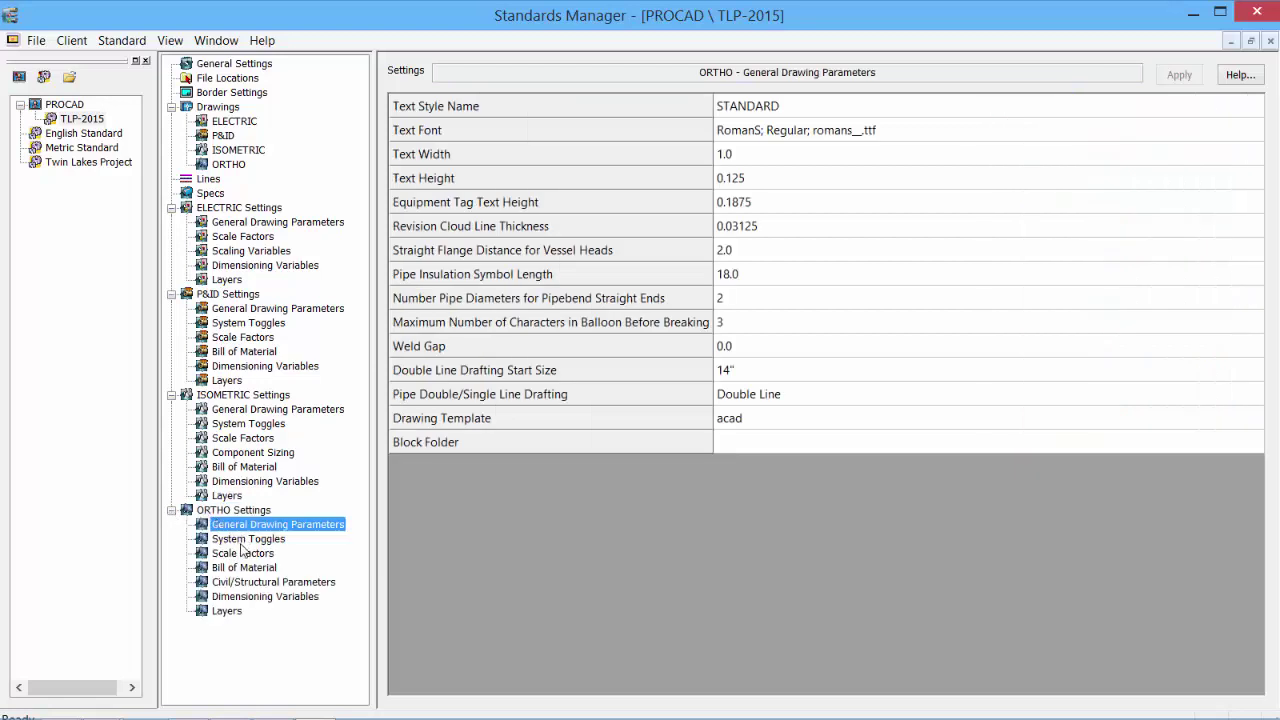
click(247, 540)
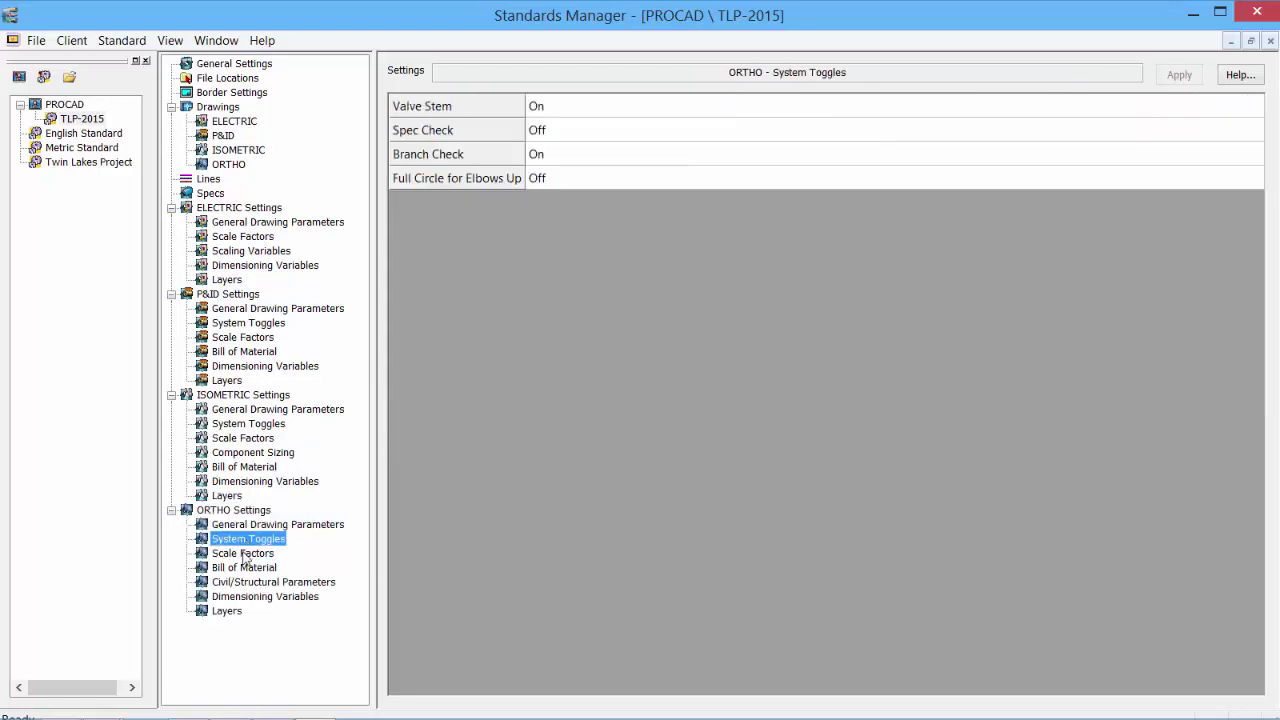
click(245, 556)
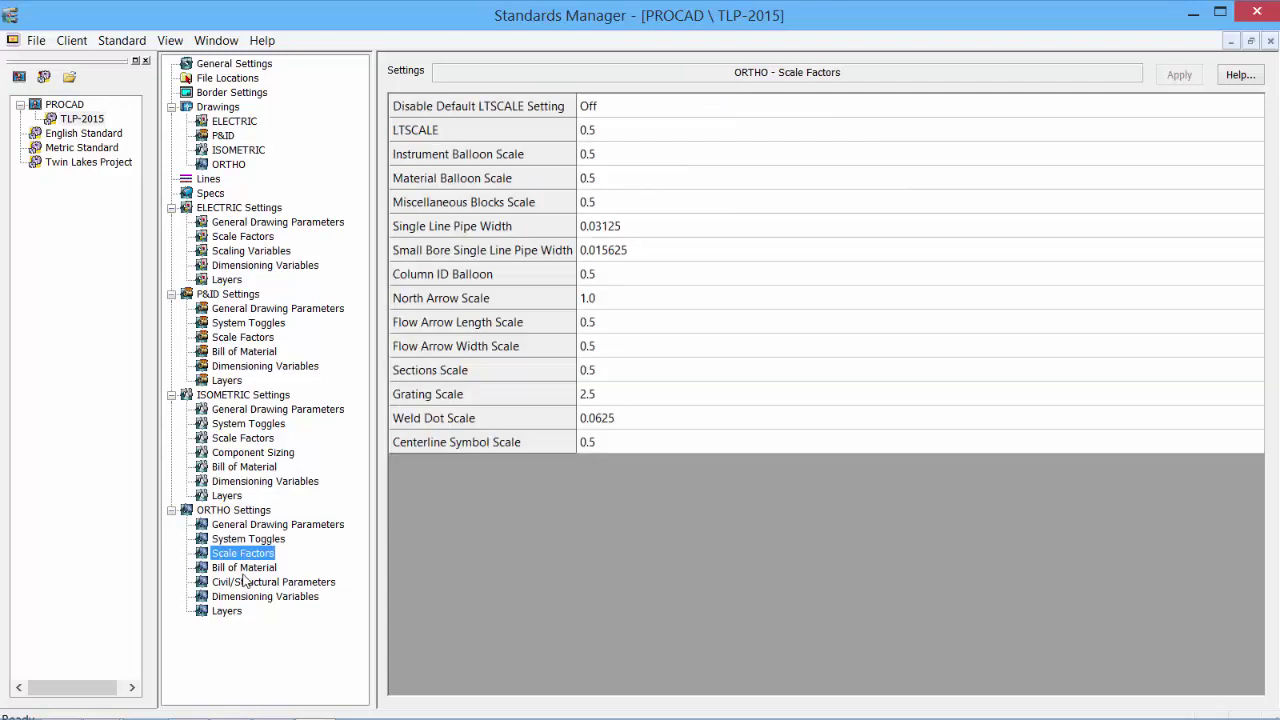
click(246, 568)
click(245, 584)
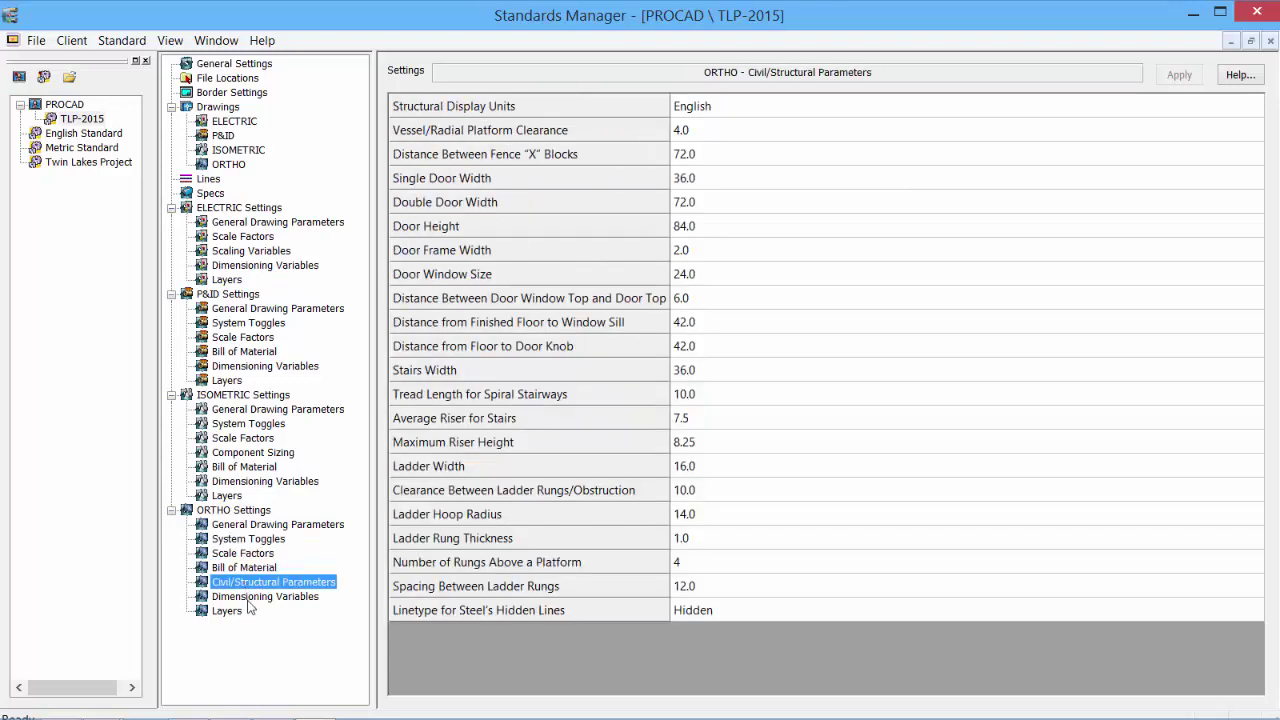
click(245, 598)
click(227, 611)
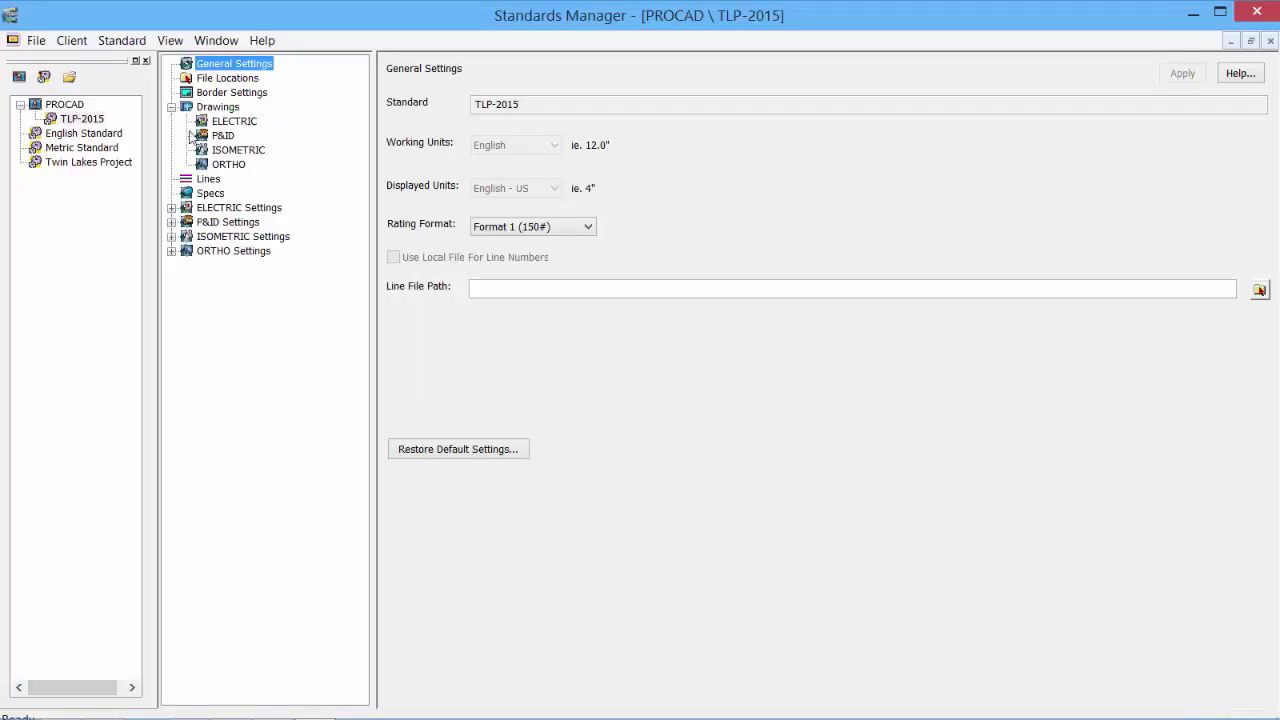
Export the selected TLP-2015 standard via Standard > Export... as TLP-2015.xst on the Desktop
click(88, 122)
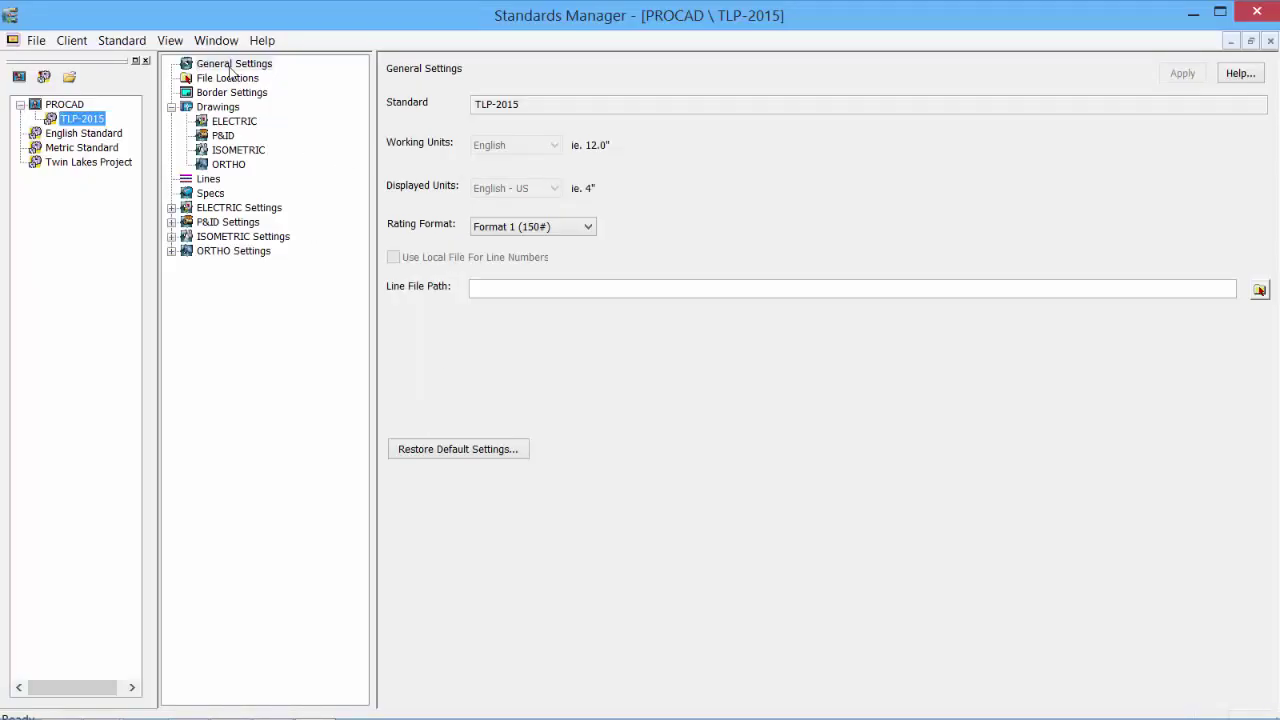
click(123, 42)
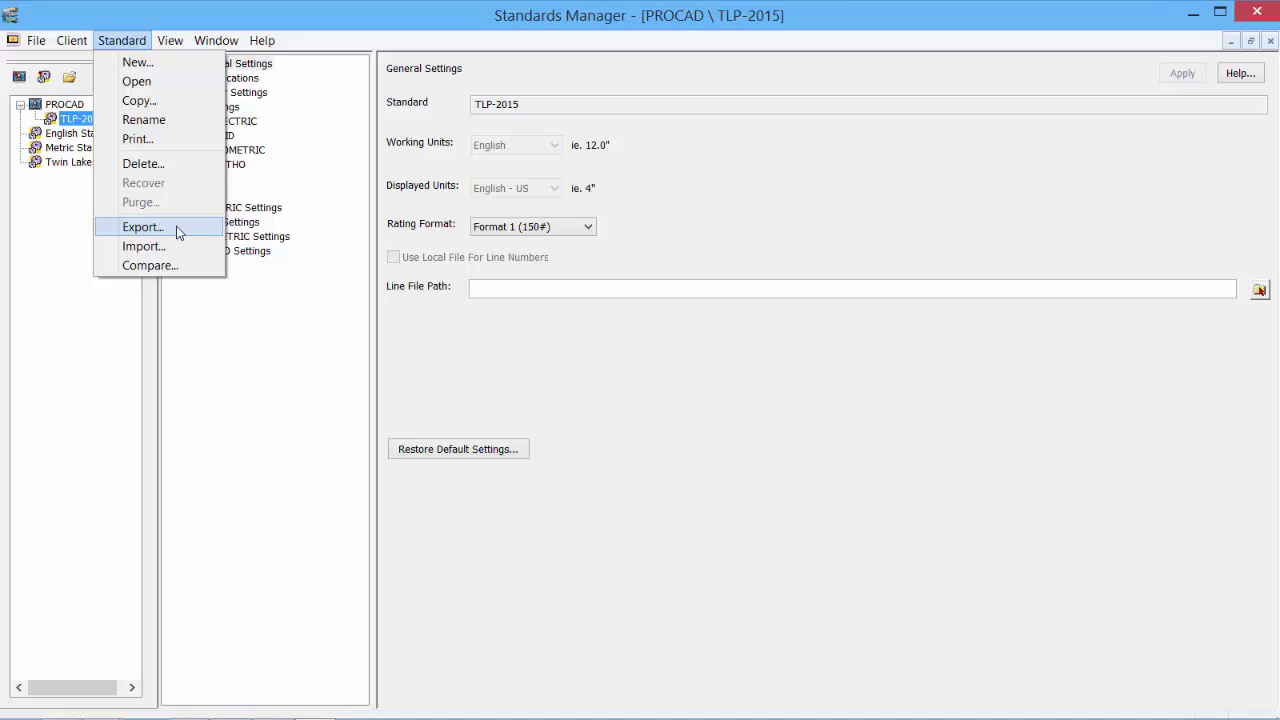
click(177, 232)
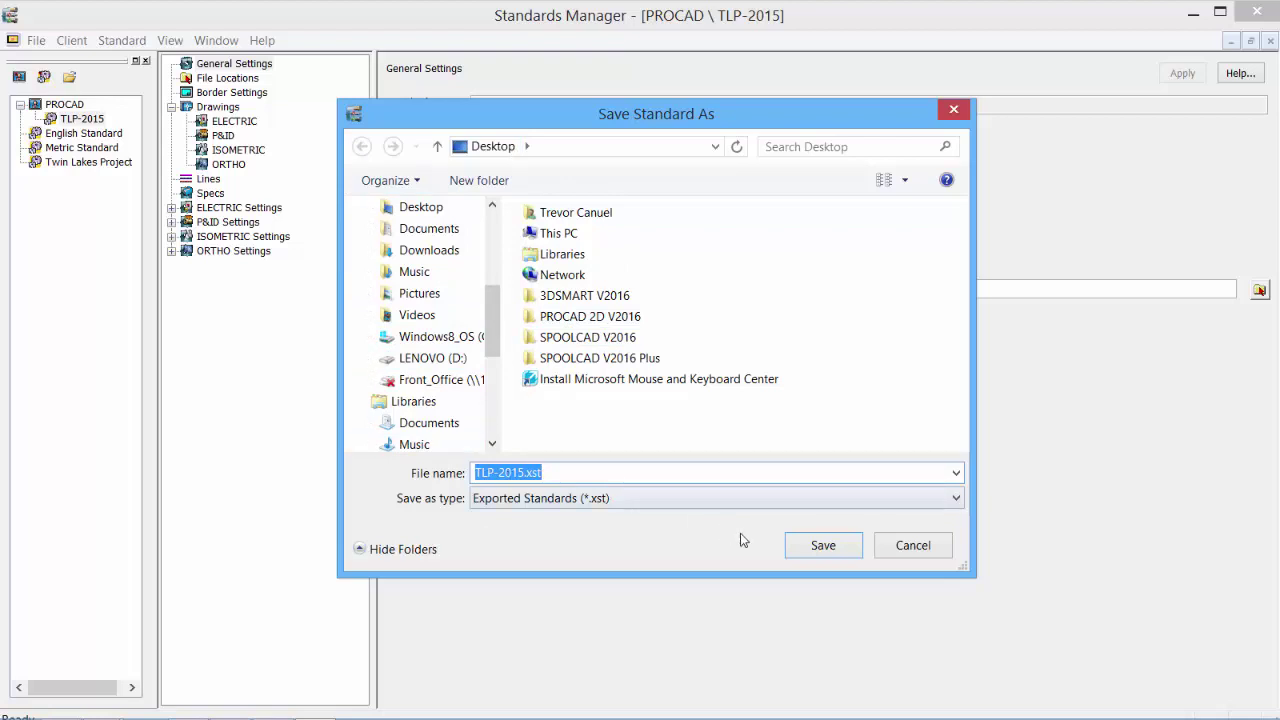
click(818, 550)
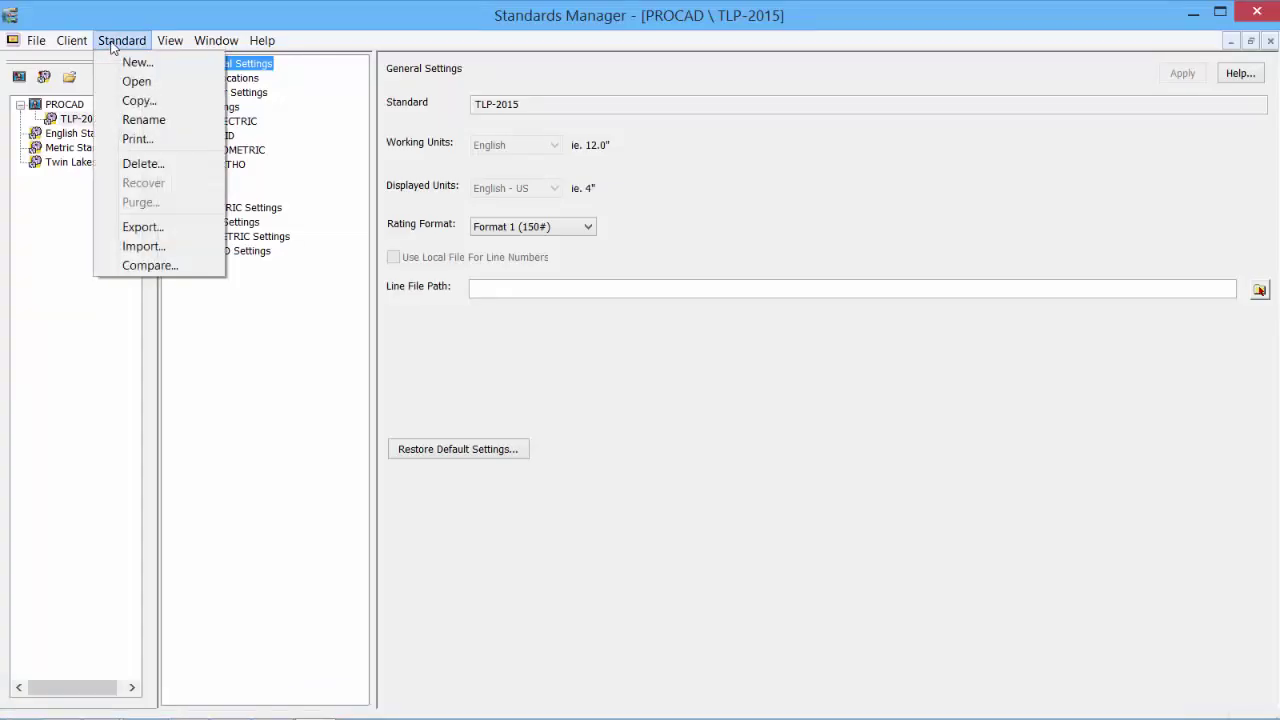
Import TLP-2015.xst from the Desktop, answering No to the V2015-or-older question
click(140, 246)
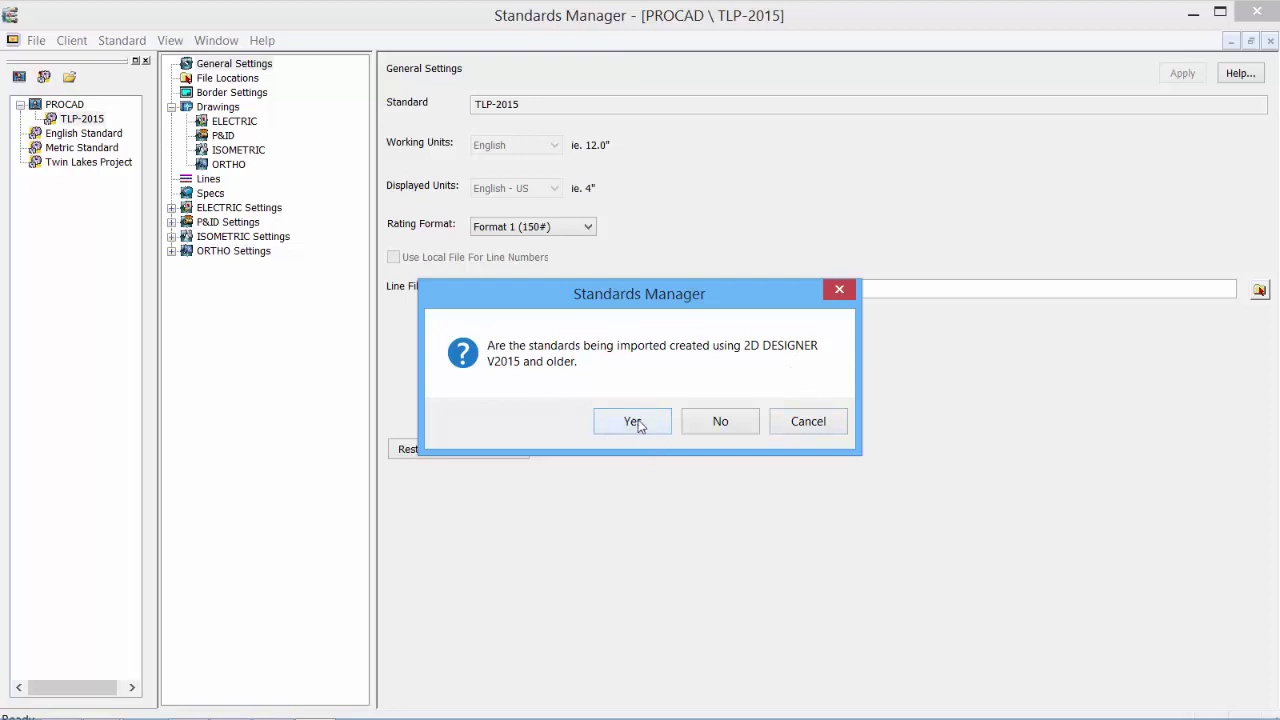
click(710, 423)
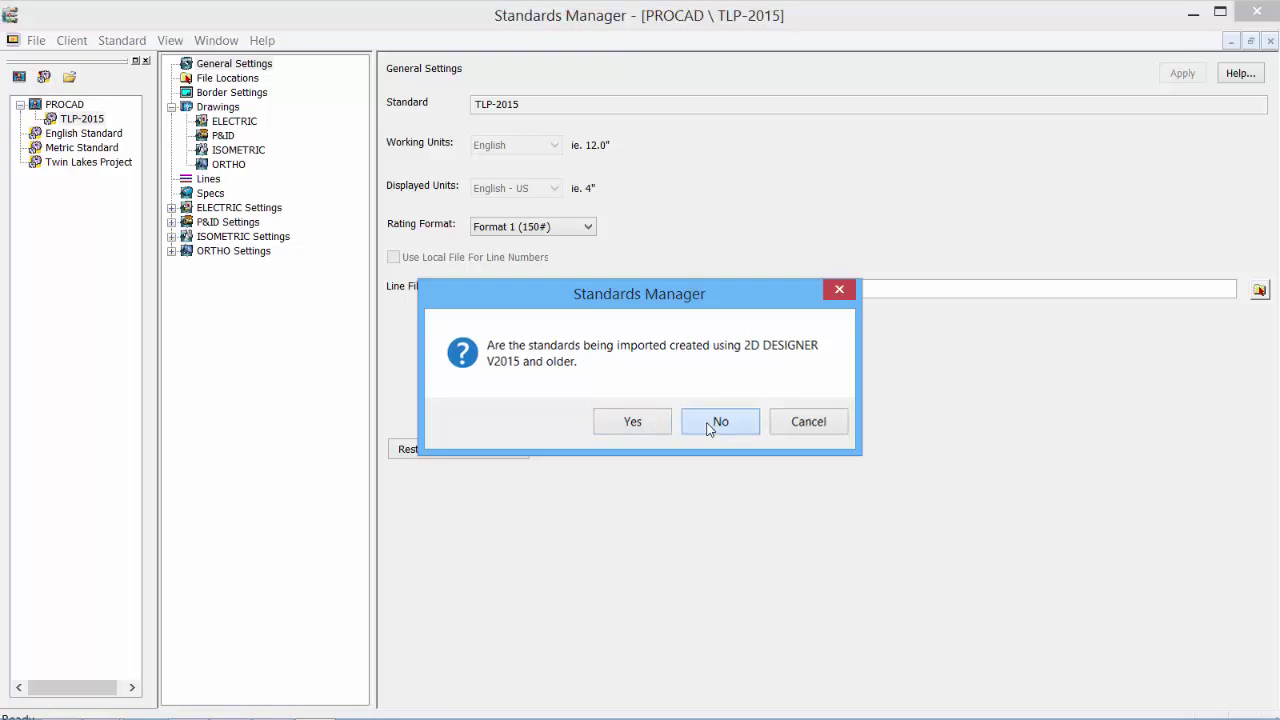
click(425, 258)
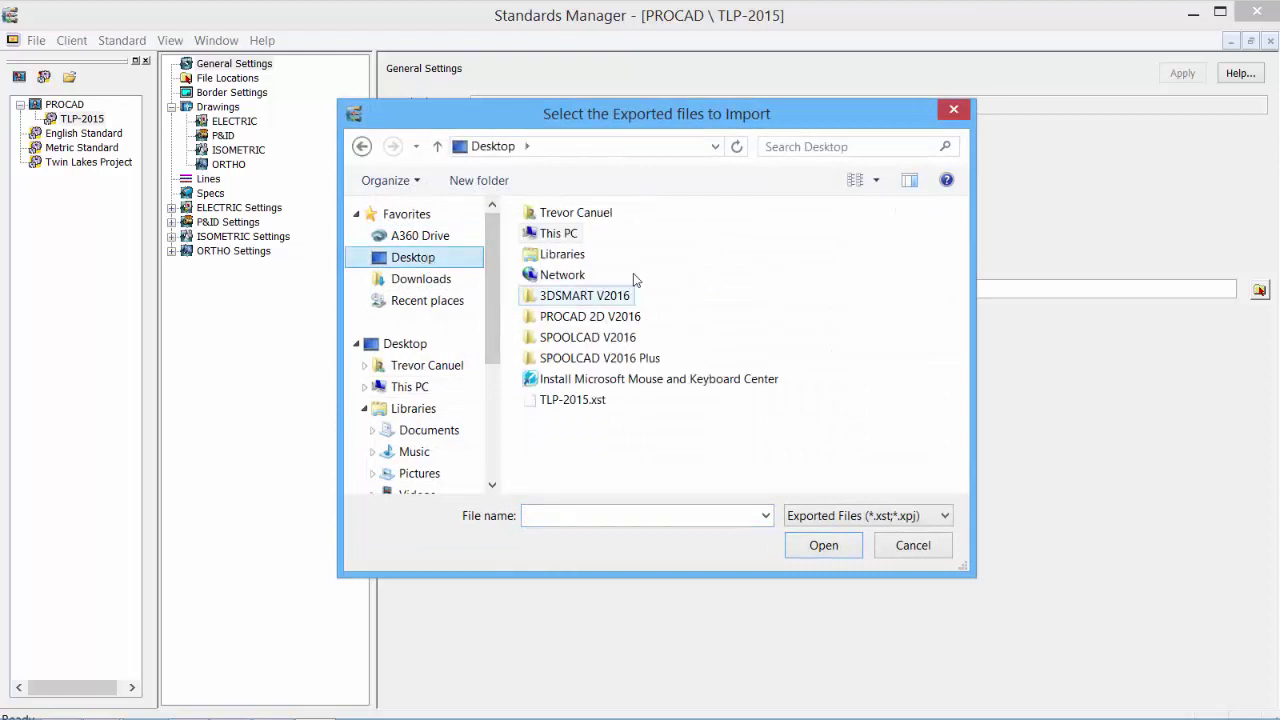
click(586, 403)
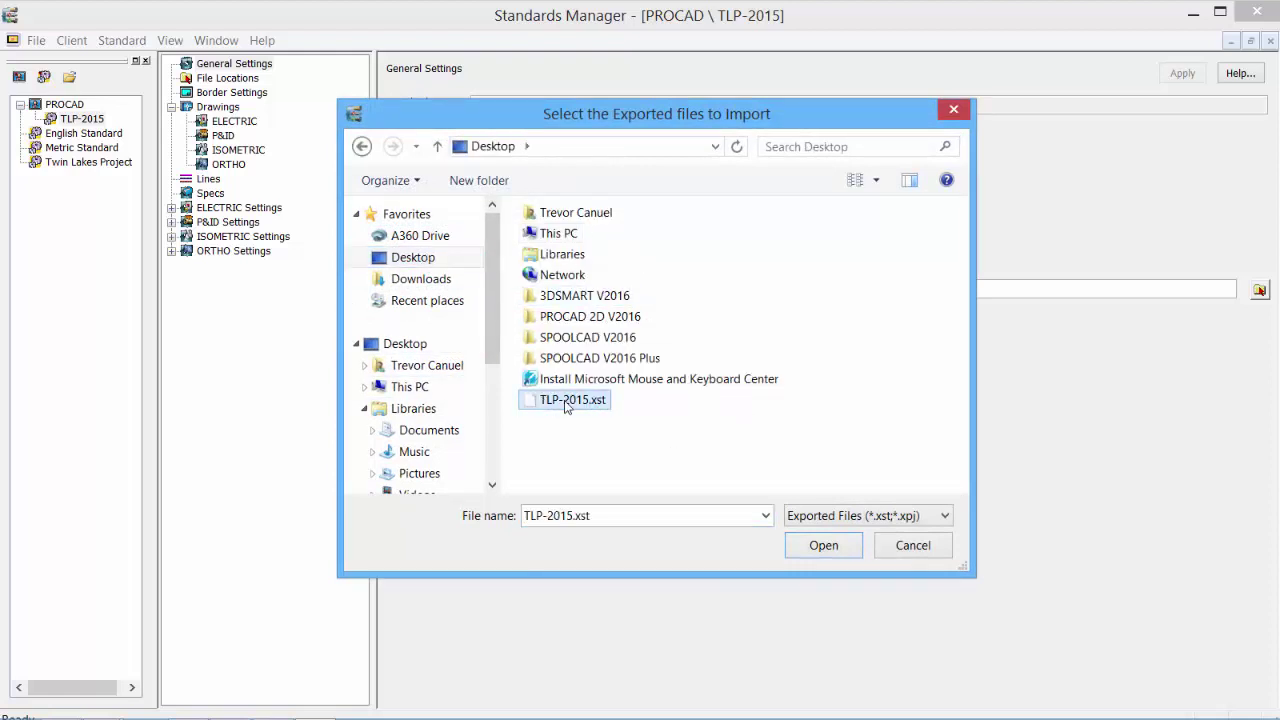
click(824, 546)
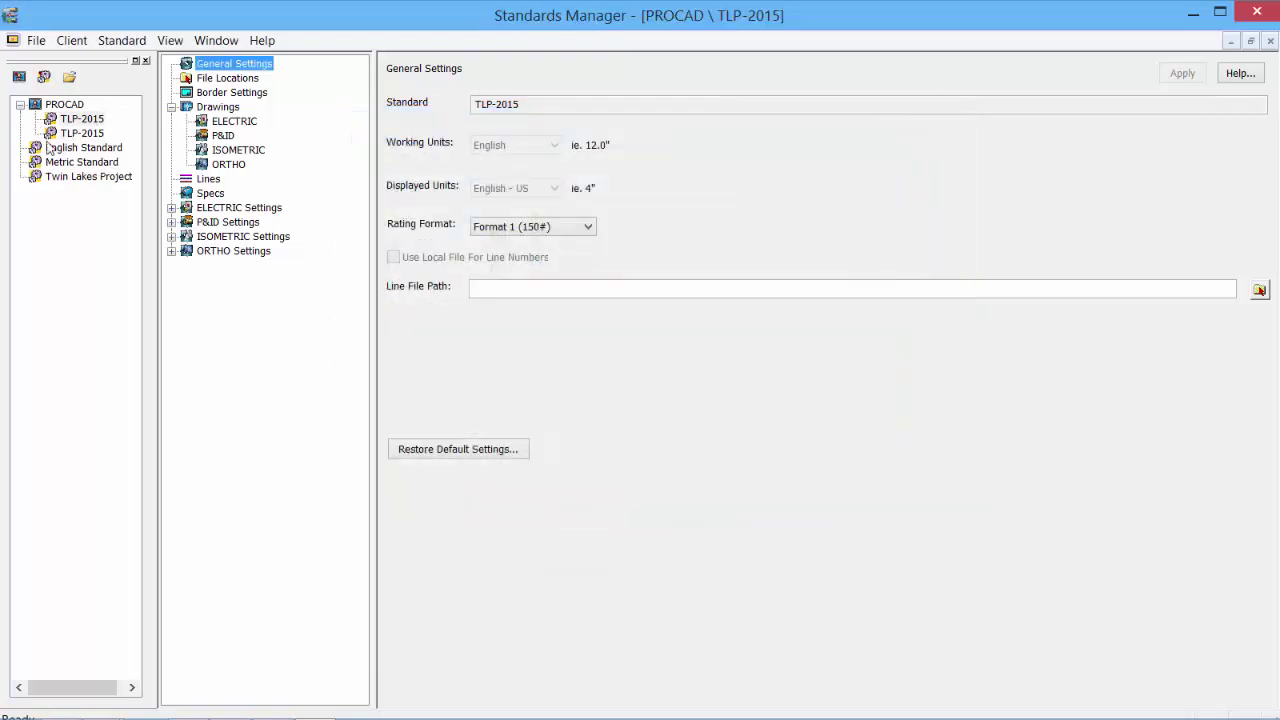
Start Standard > Compare... with TLP-2015 (under PROCAD) above and English Standard below
click(122, 40)
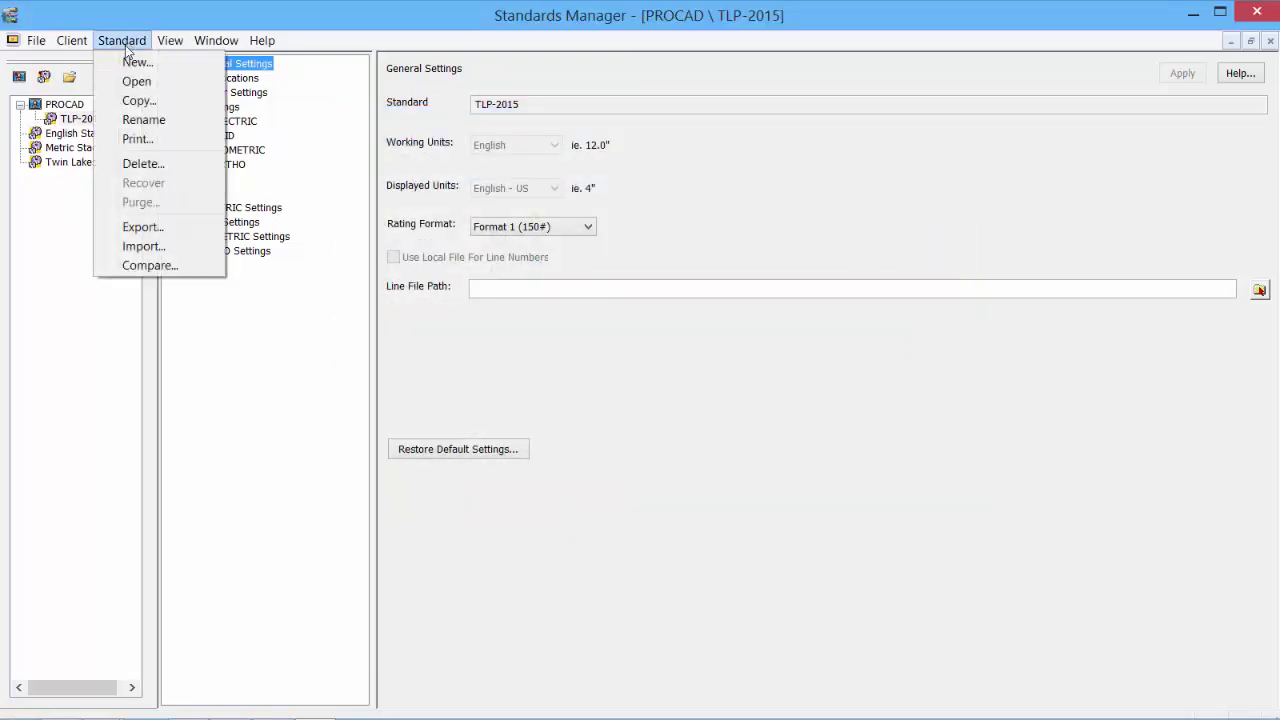
click(150, 265)
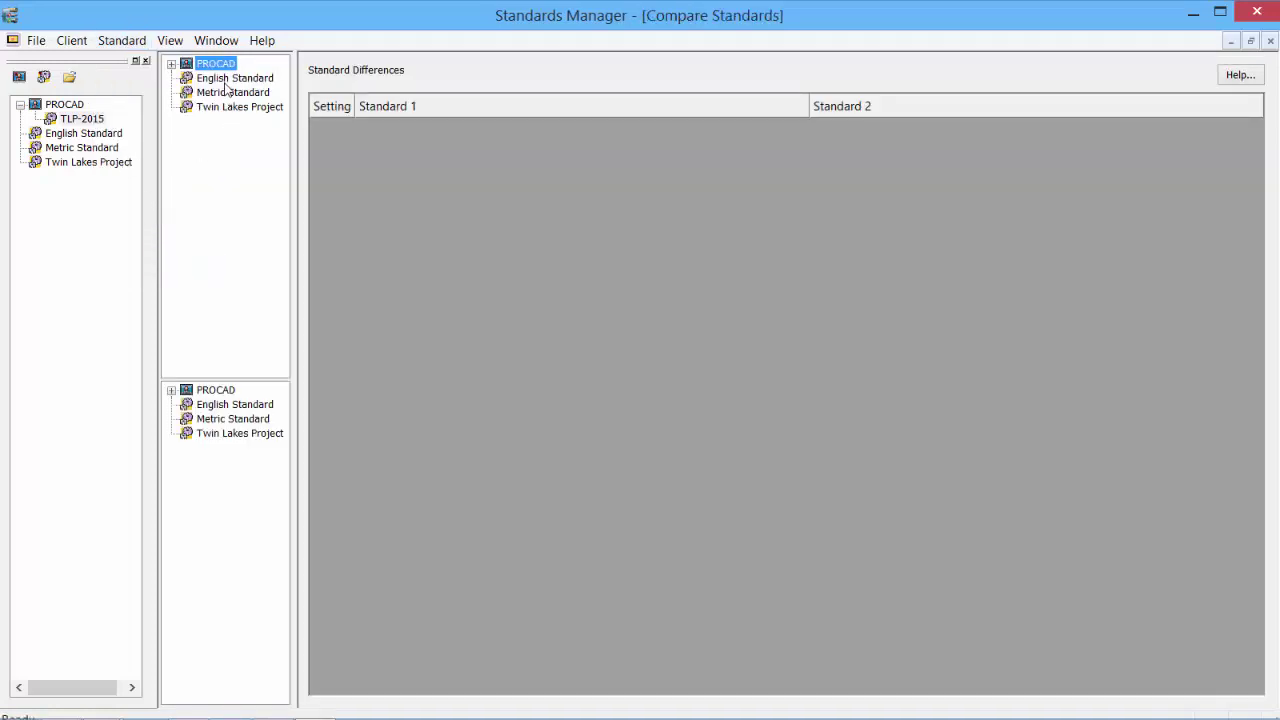
double_click(186, 65)
click(228, 80)
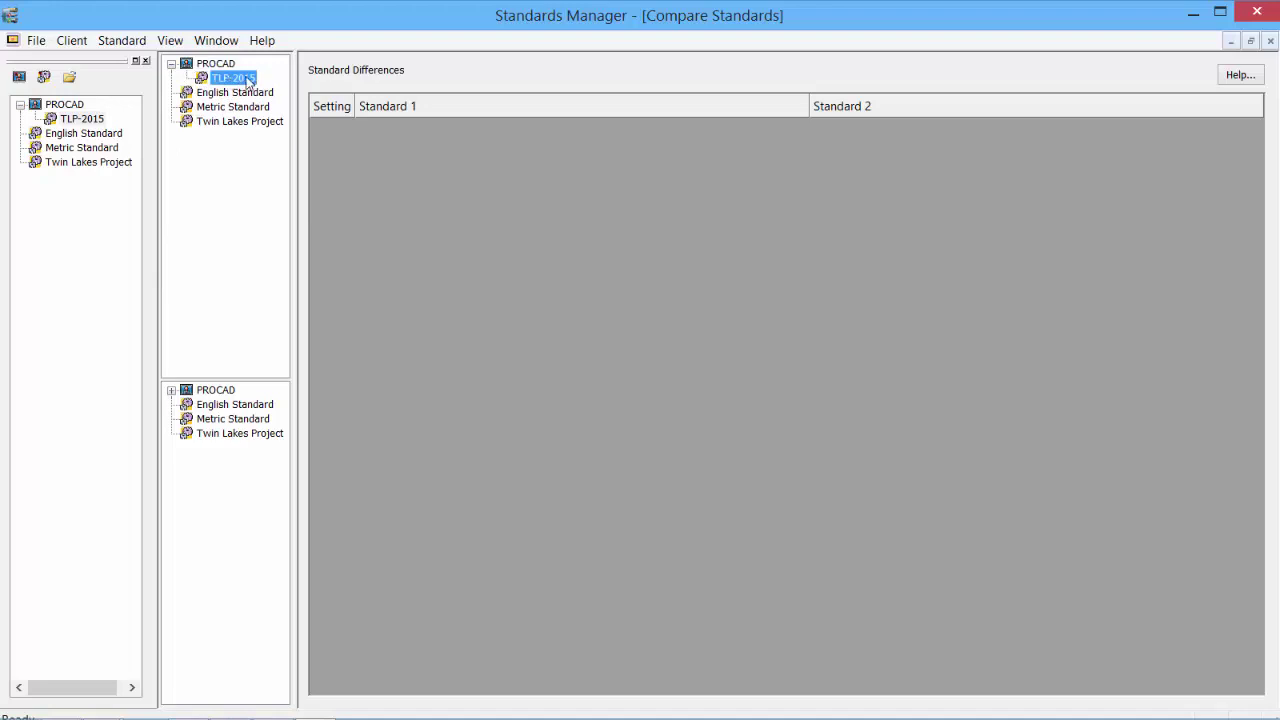
click(221, 406)
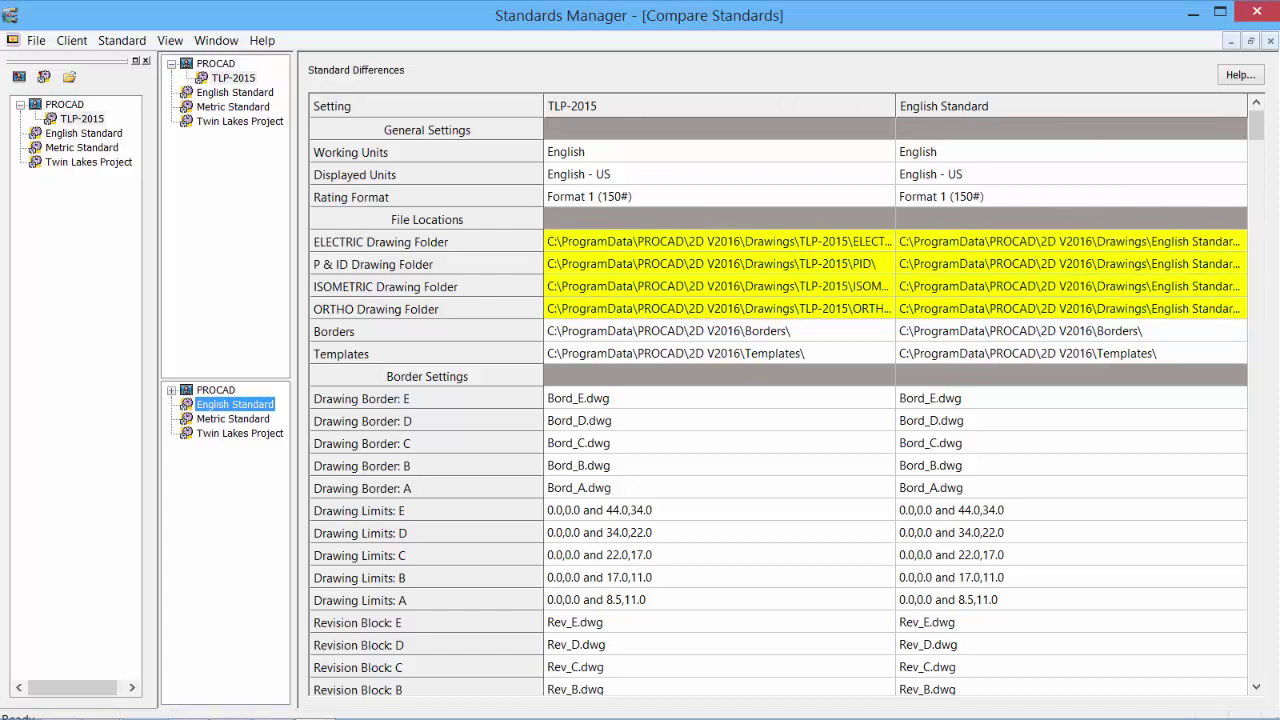
Scroll the differences grid to review differing drawing folders, lines and ELECTRIC text height
drag(1258, 138, 1257, 162)
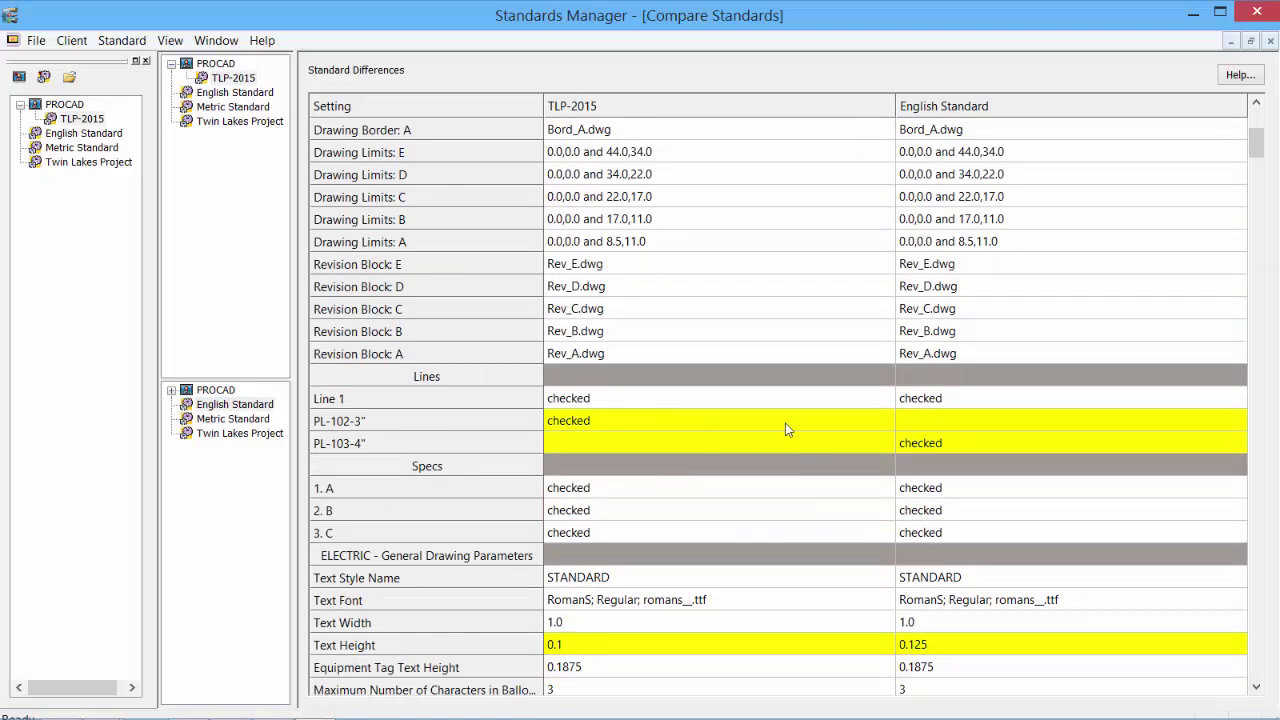
drag(1257, 150, 1257, 172)
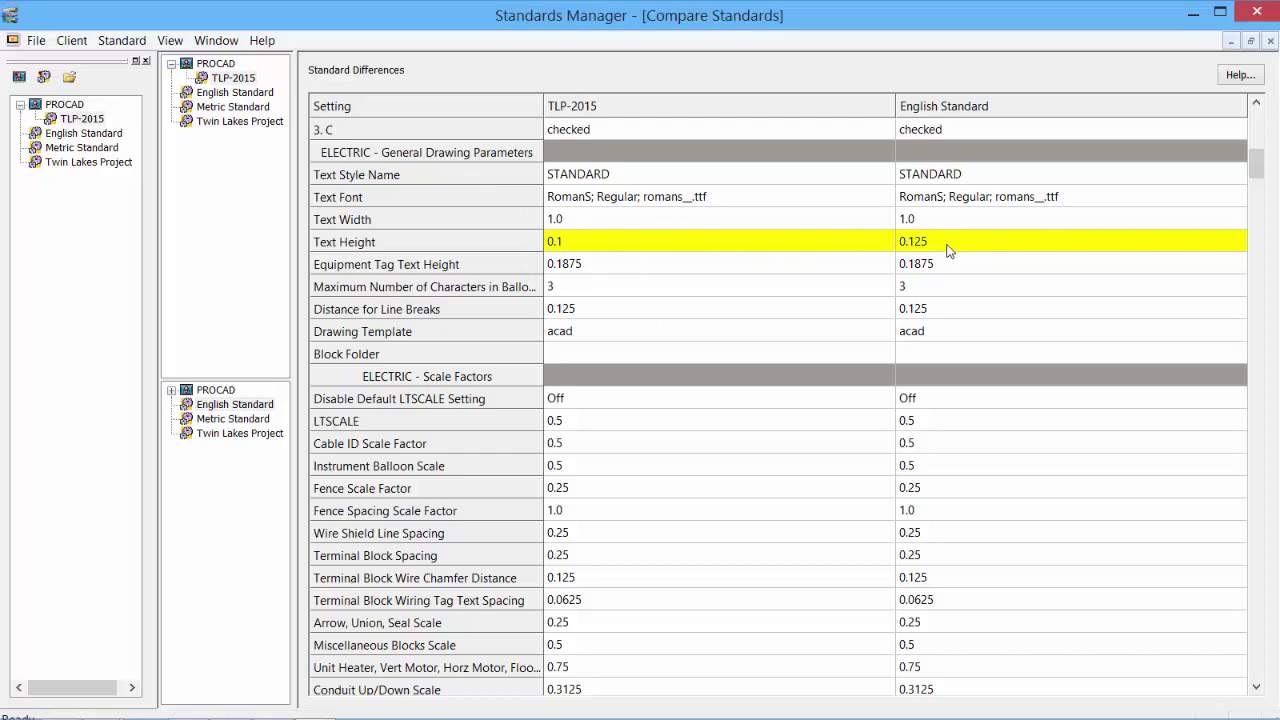
drag(1256, 168, 984, 210)
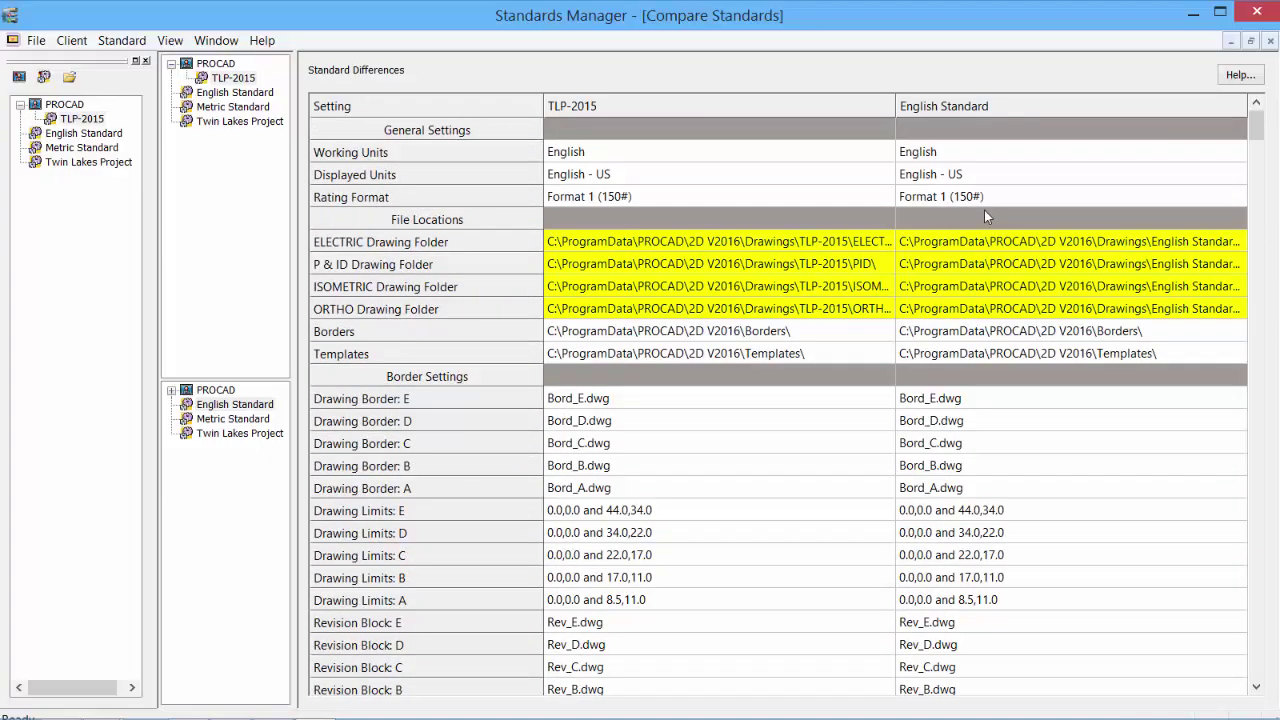